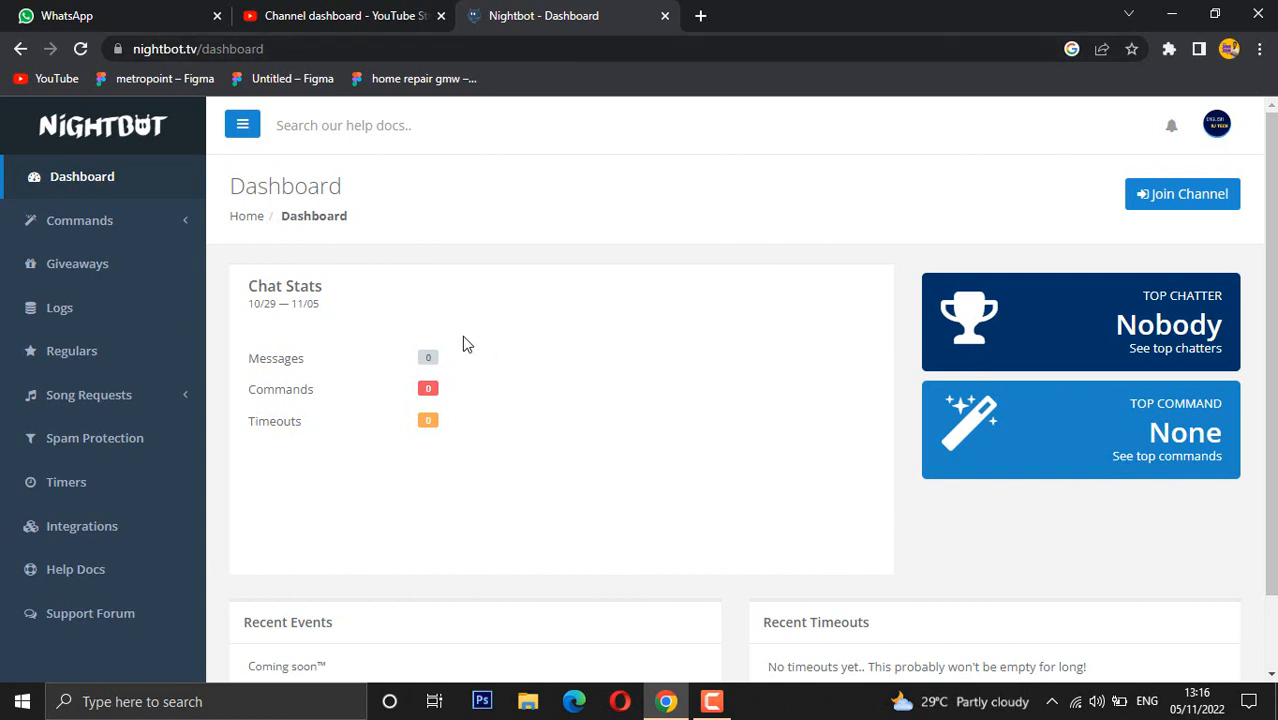
- Join Nightbot to the channel and copy the Nightbot channel URL from the joining instructions
click(1167, 199)
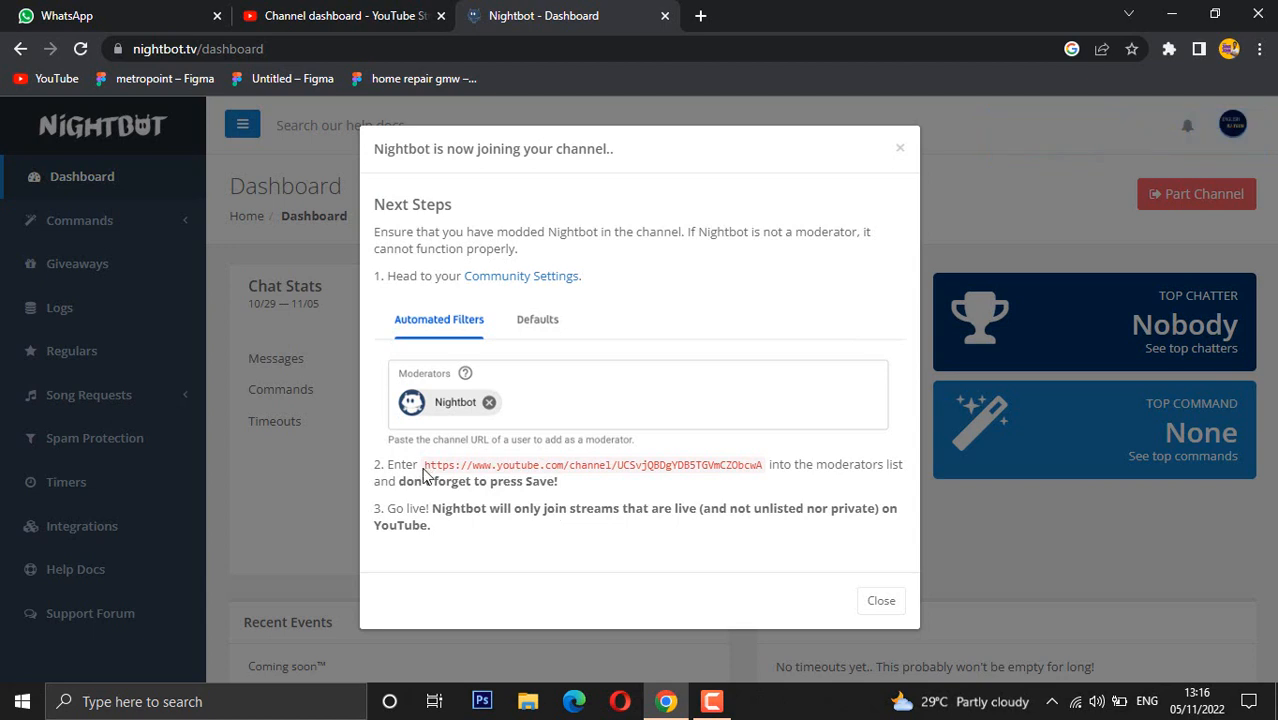
drag(424, 468, 762, 470)
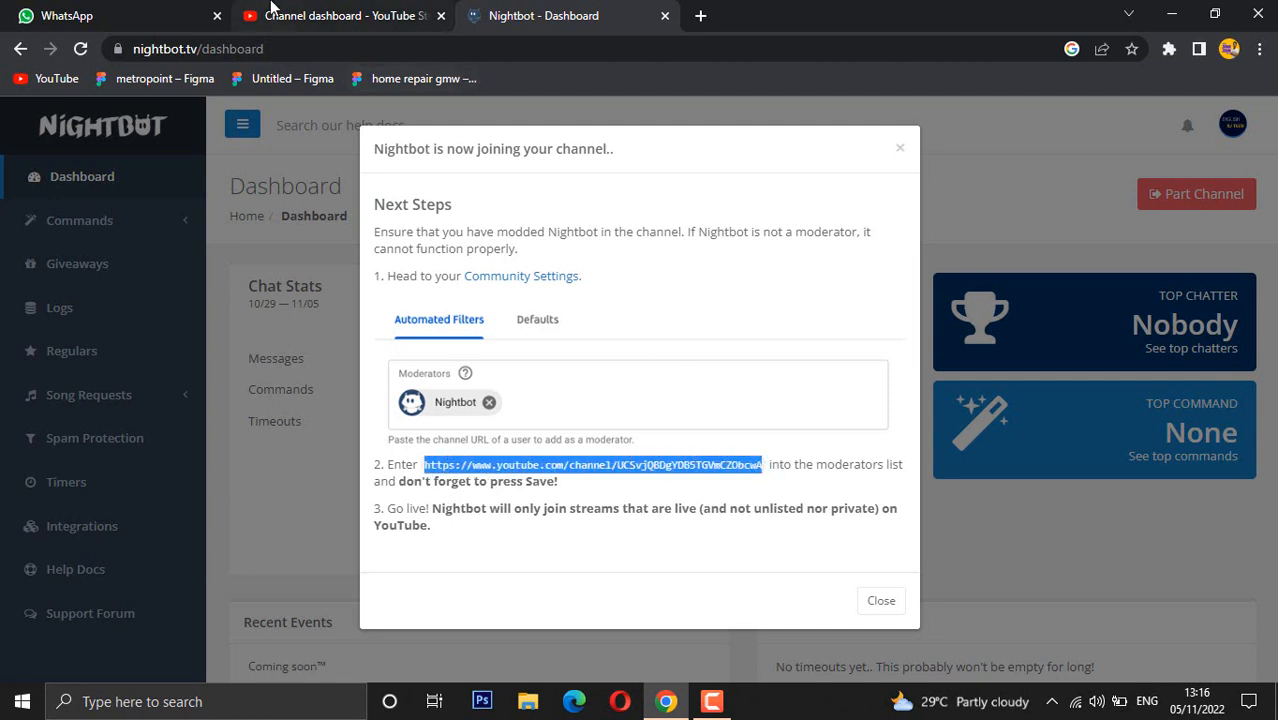
- In YouTube Studio's Community settings, enter the Nightbot channel URL as a moderator and remove that entry again
click(341, 12)
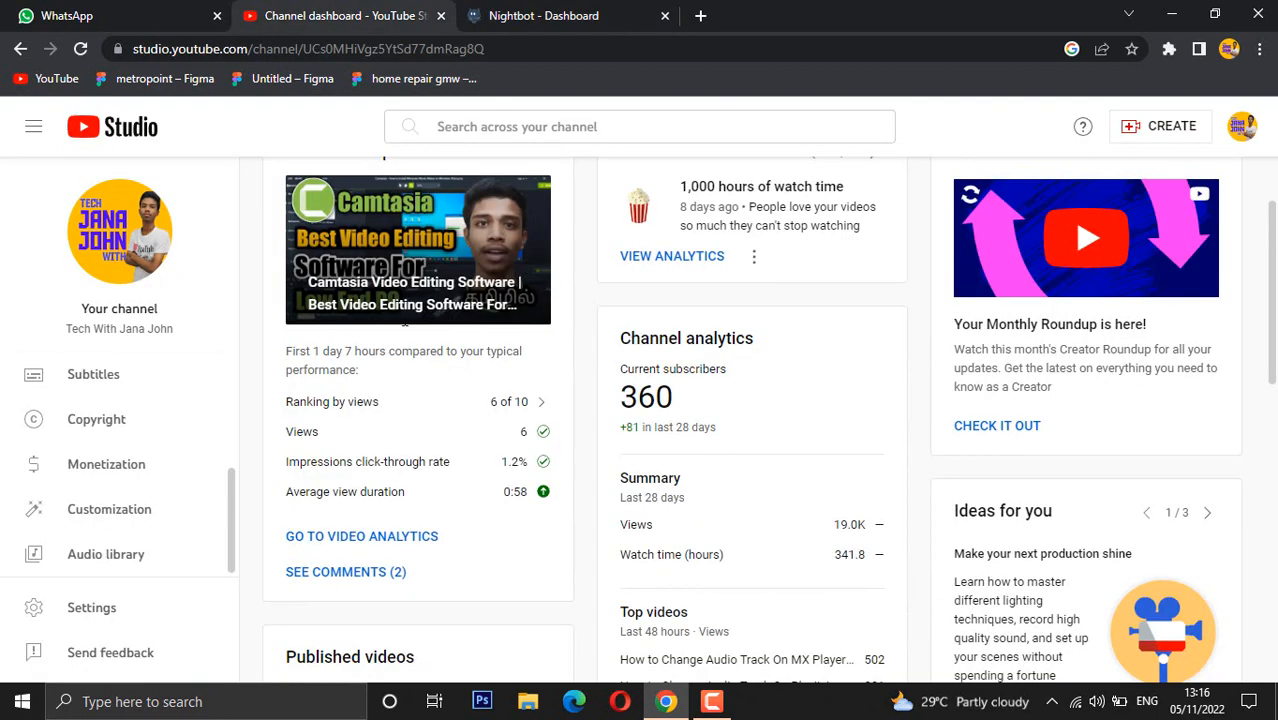
click(91, 608)
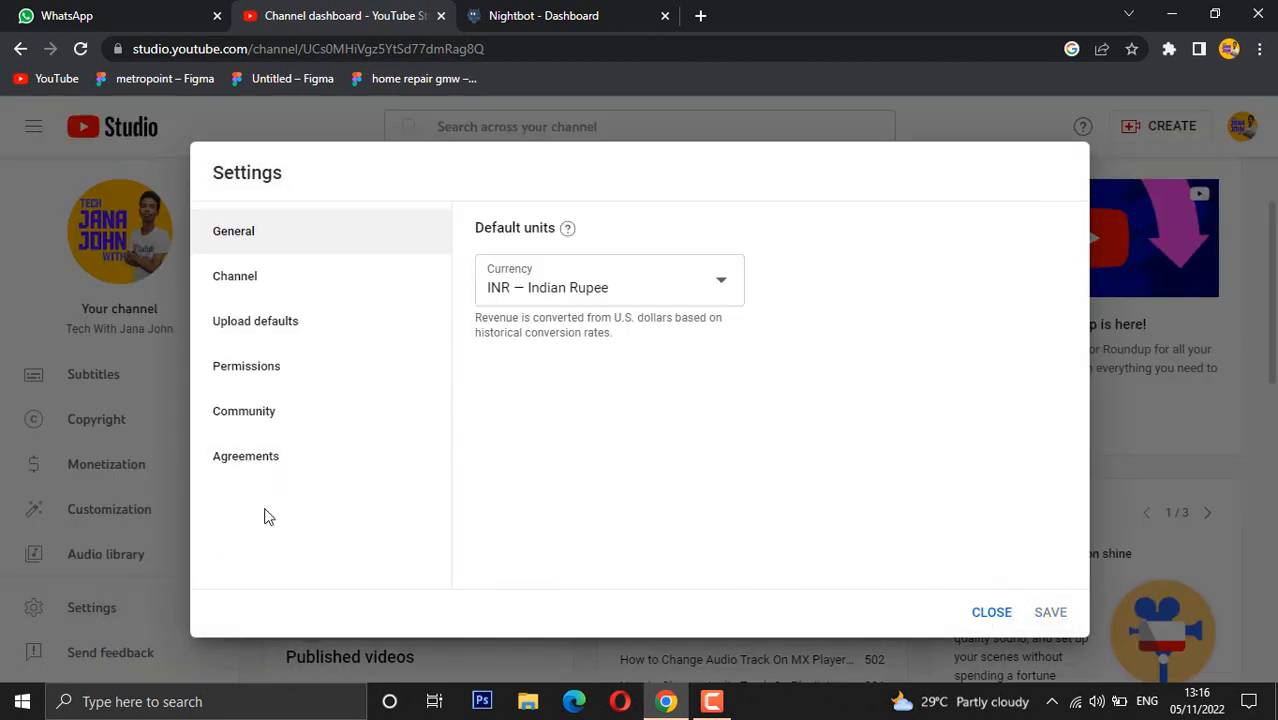
click(273, 417)
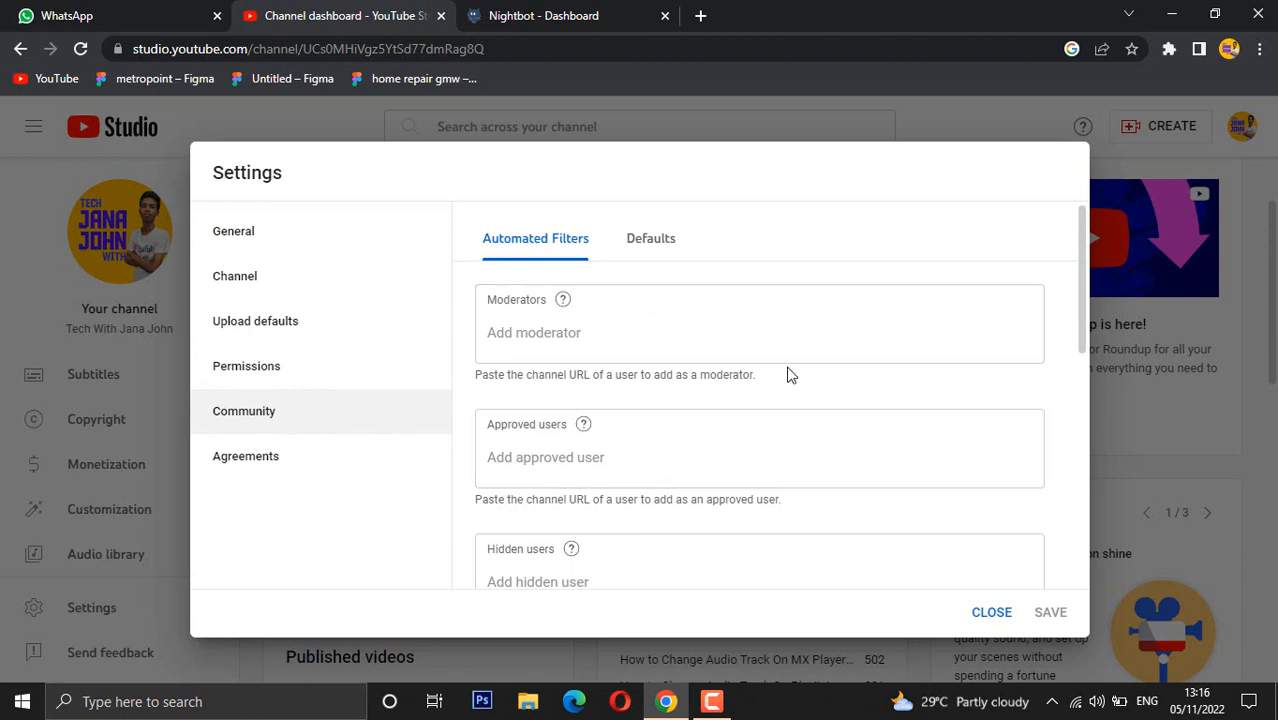
scroll(788, 374, down, 5)
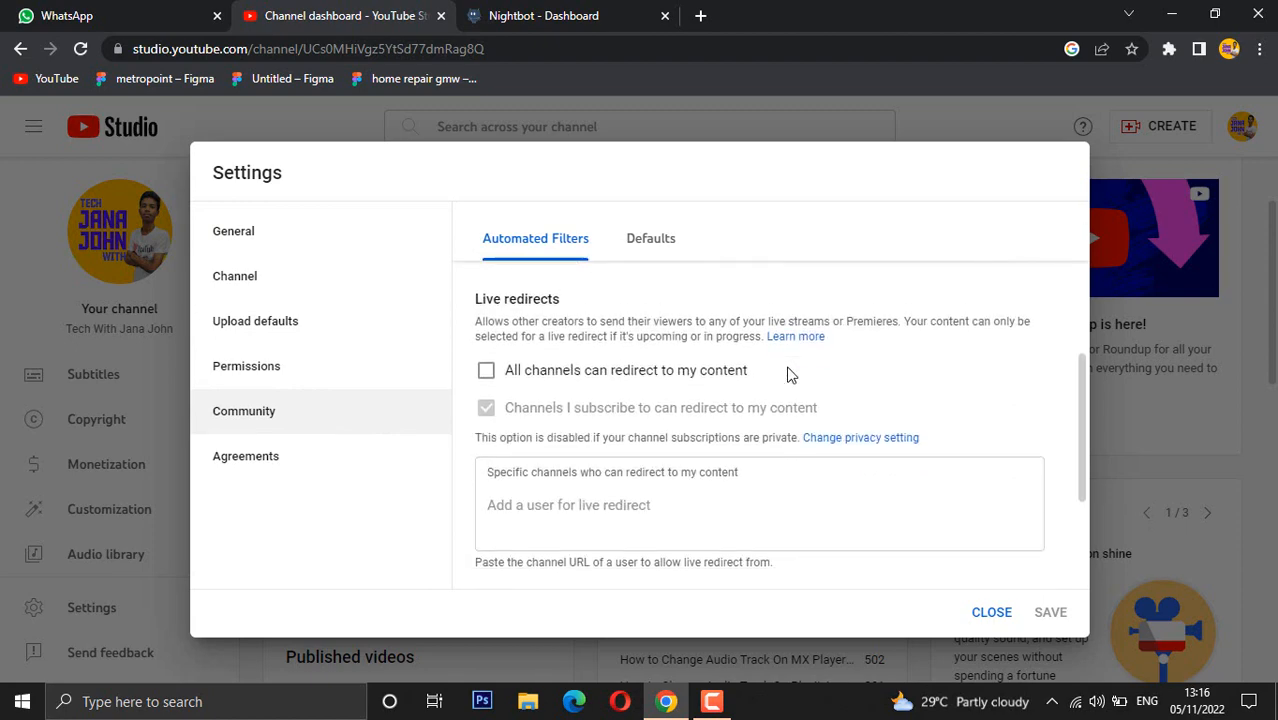
scroll(788, 374, up, 5)
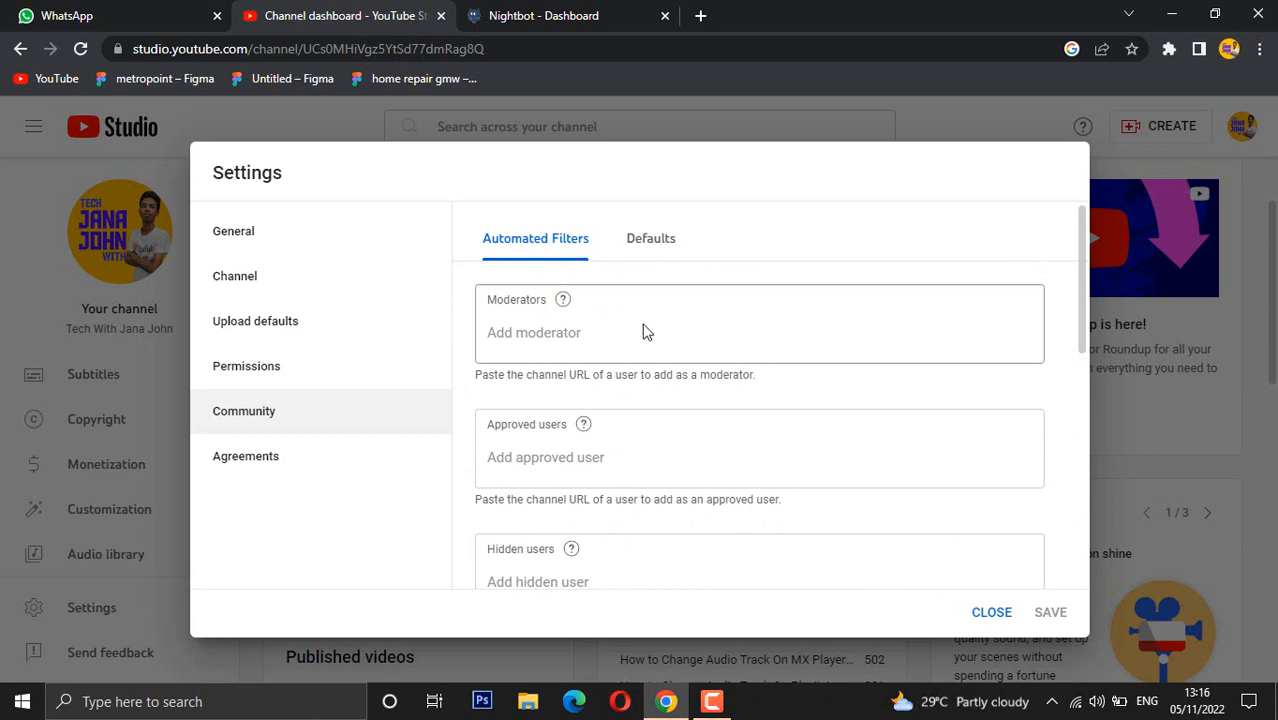
click(591, 342)
text(UCSvjQBDgYDB5TGVmCZObcwA)
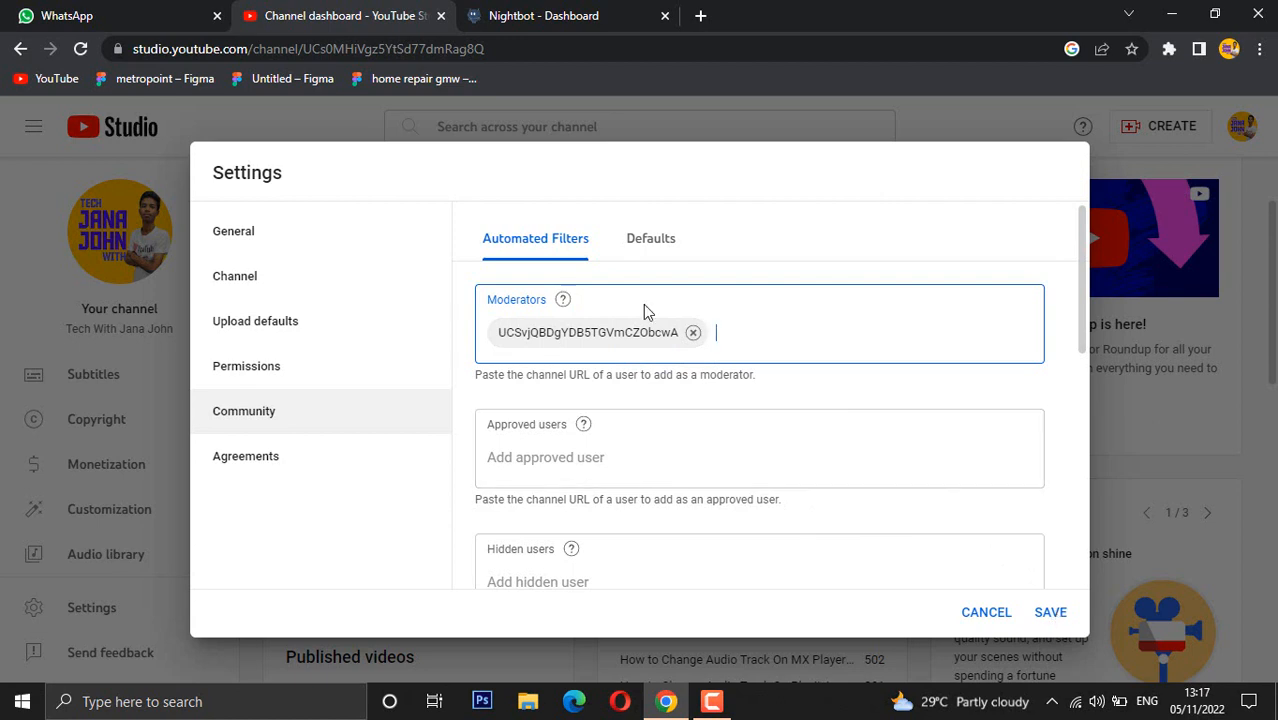
click(693, 332)
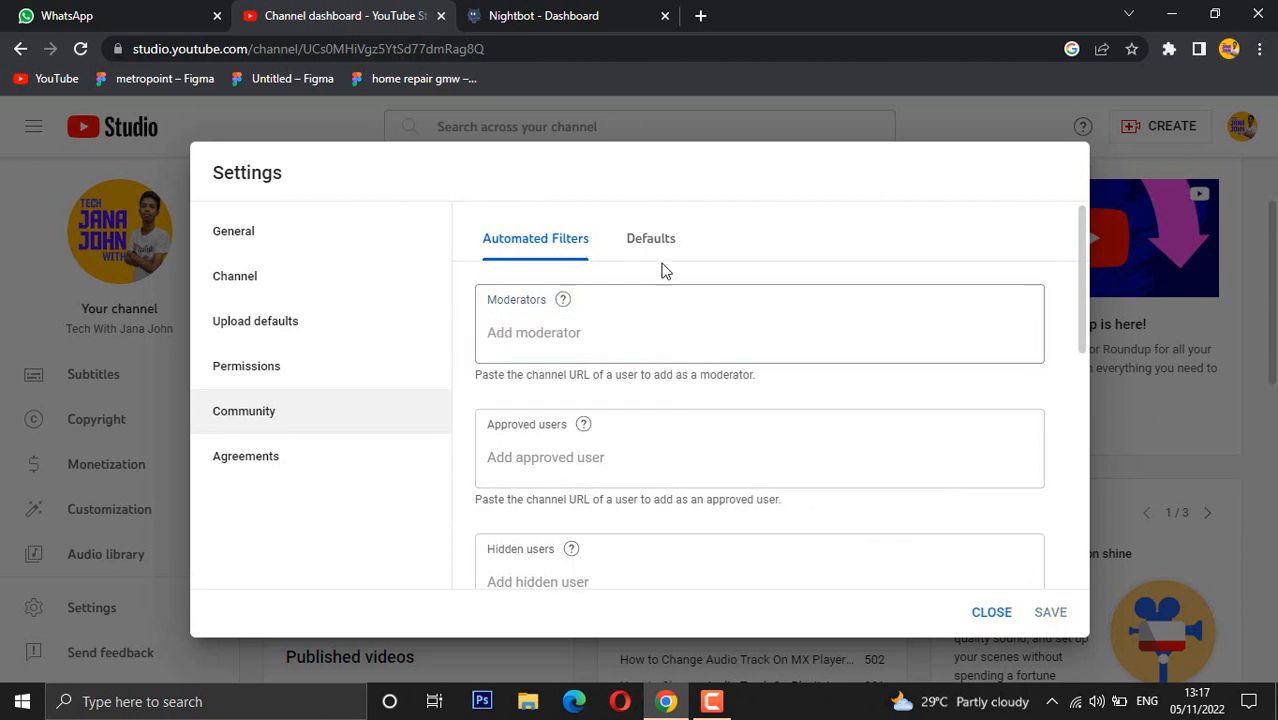
- Close Nightbot's joining instructions and YouTube Studio's settings window
click(515, 15)
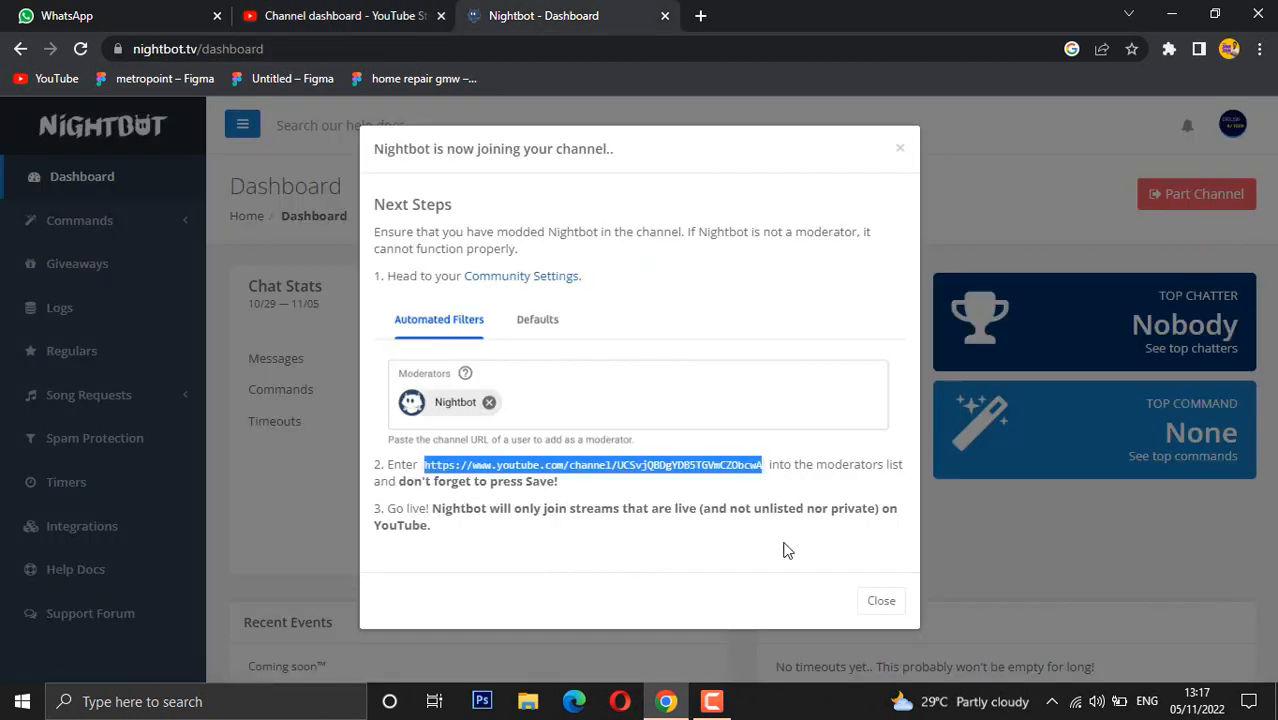
click(879, 602)
click(400, 10)
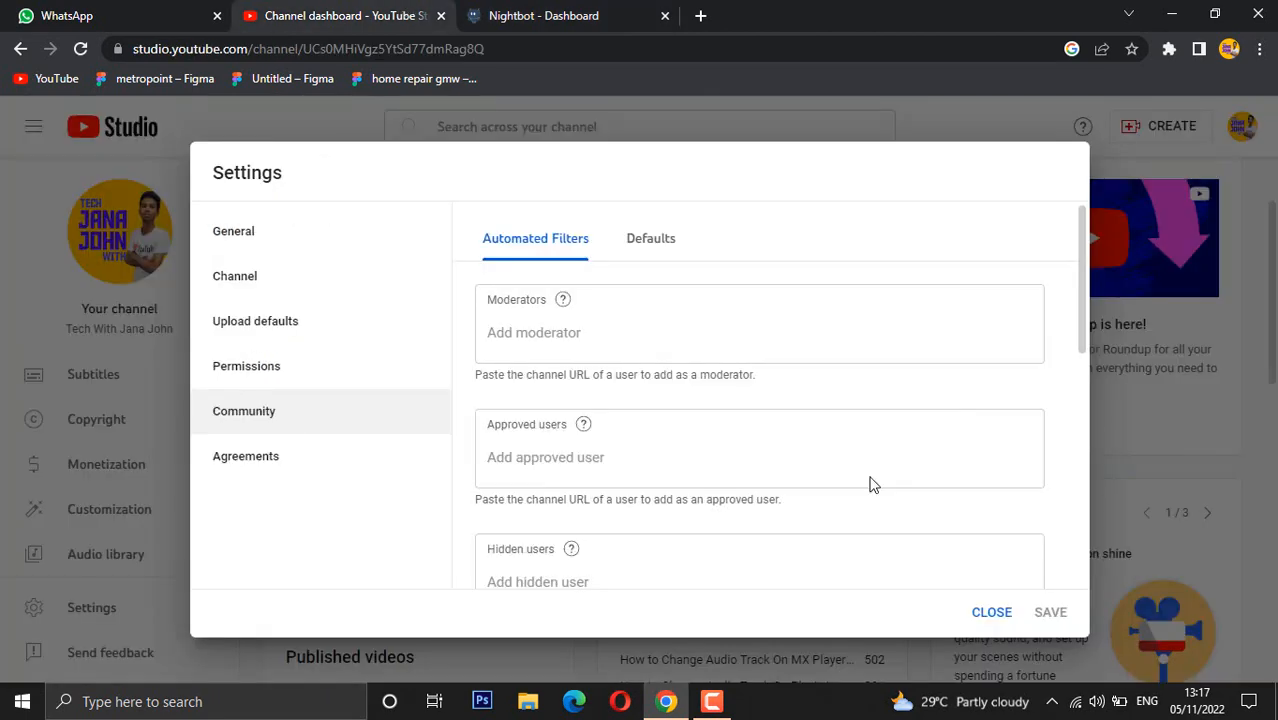
click(988, 610)
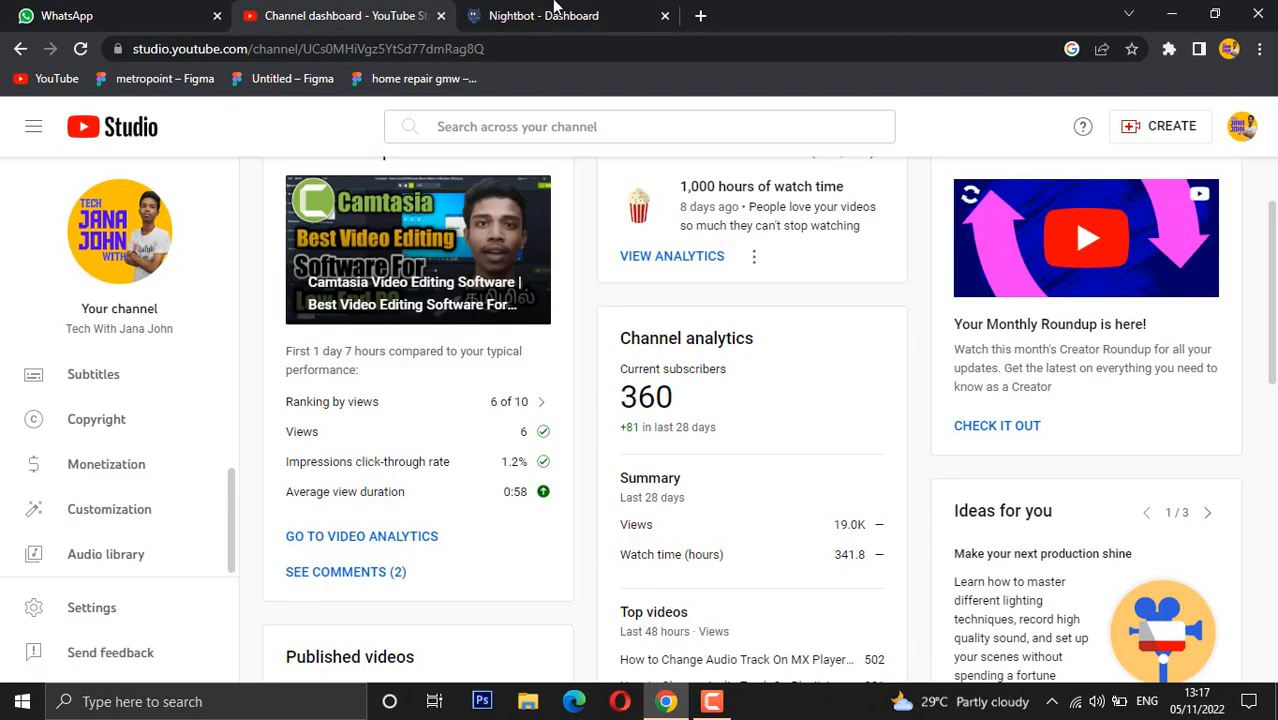
- Return to Nightbot and start a new custom command named !laptop
click(555, 15)
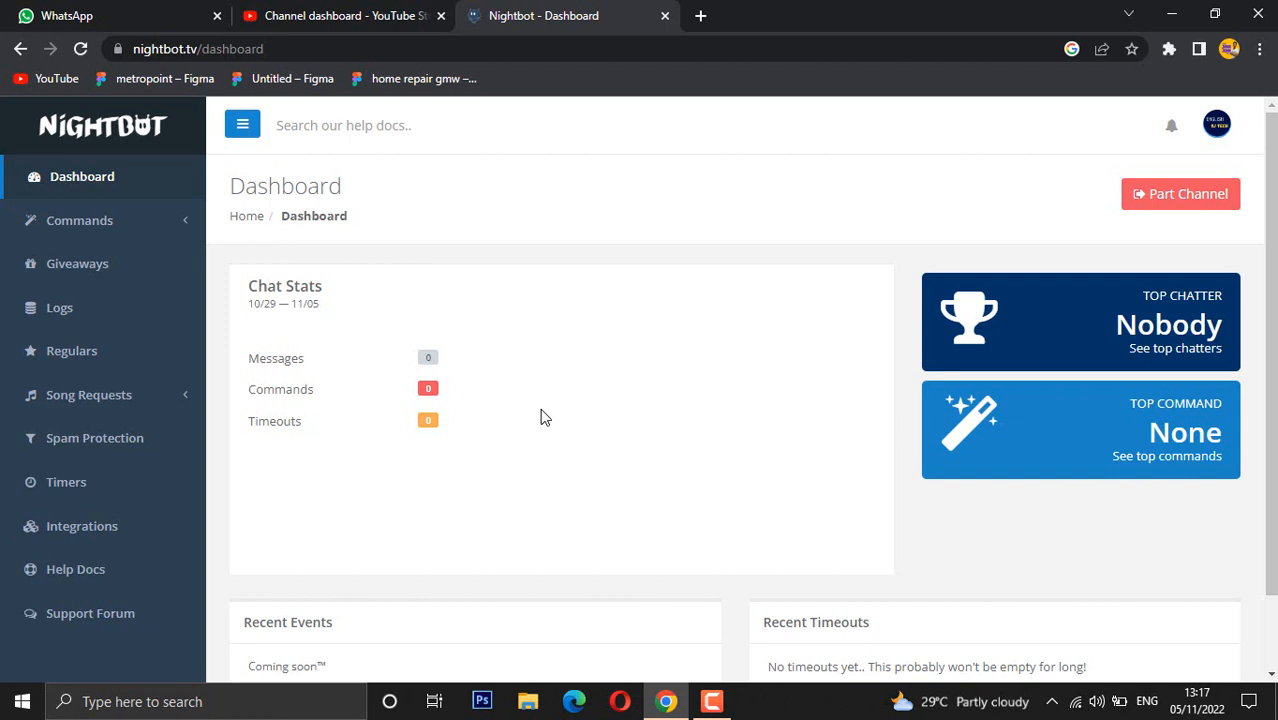
click(120, 231)
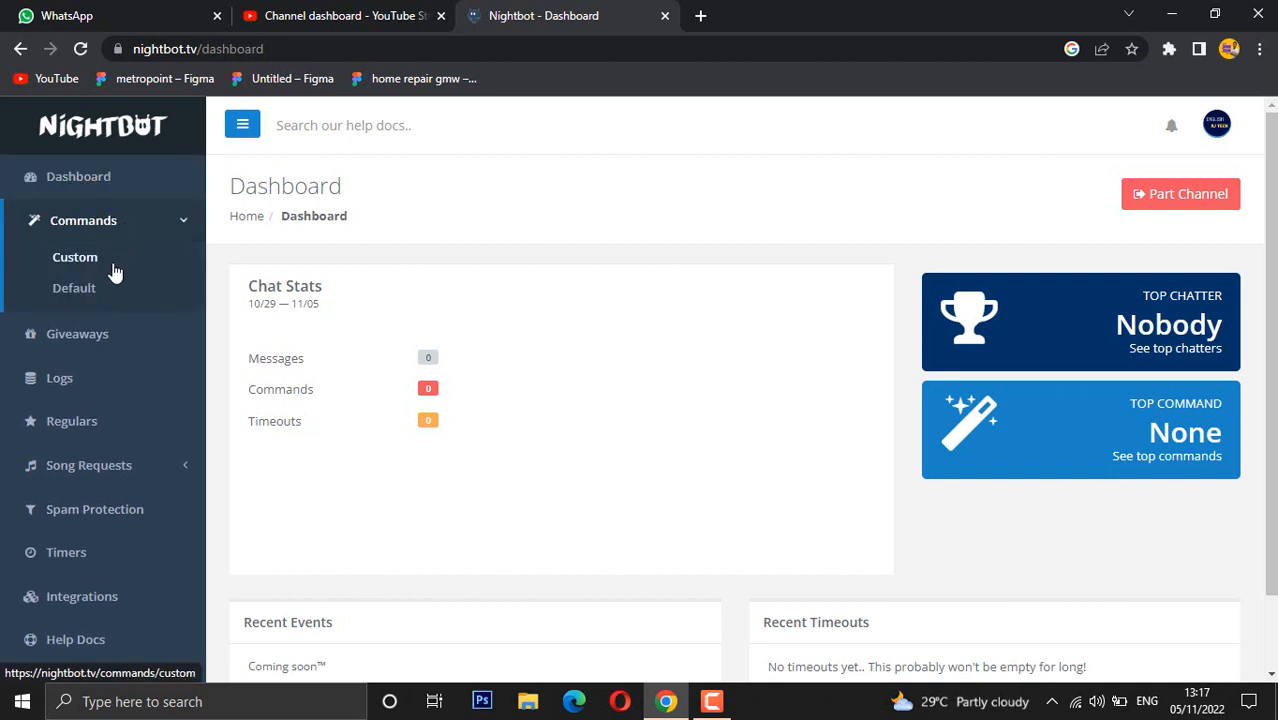
click(98, 262)
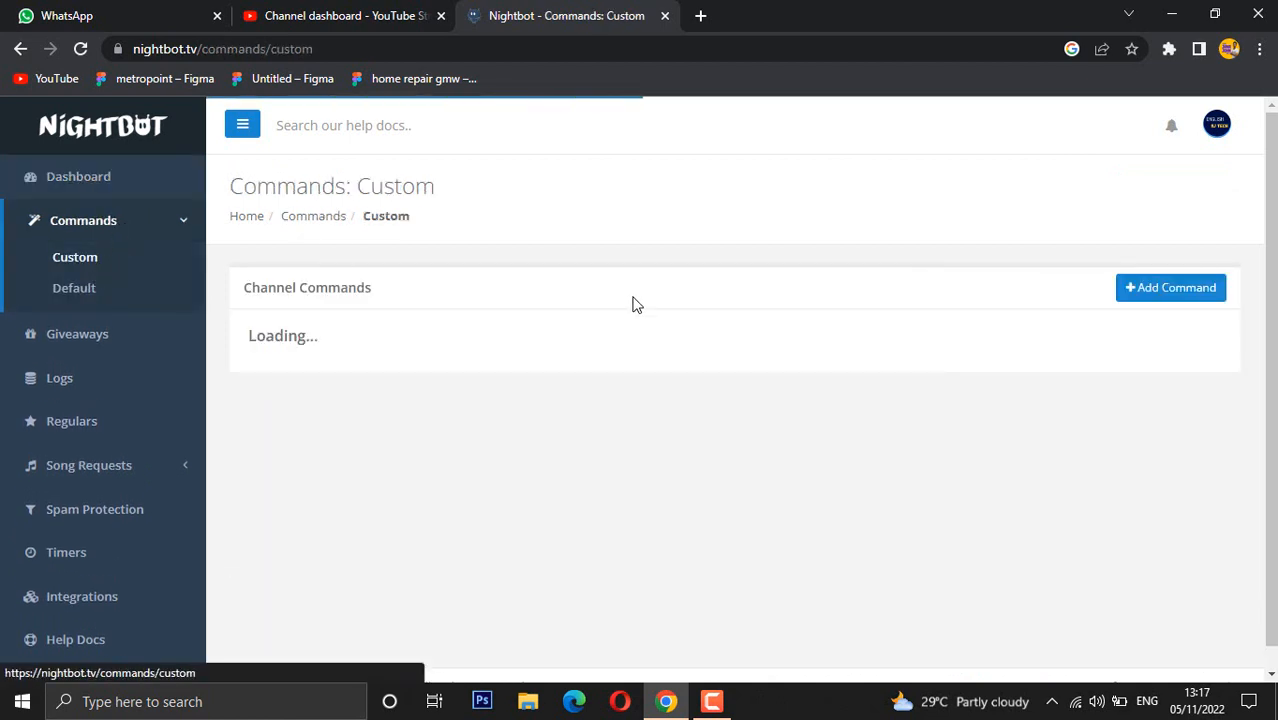
click(1162, 293)
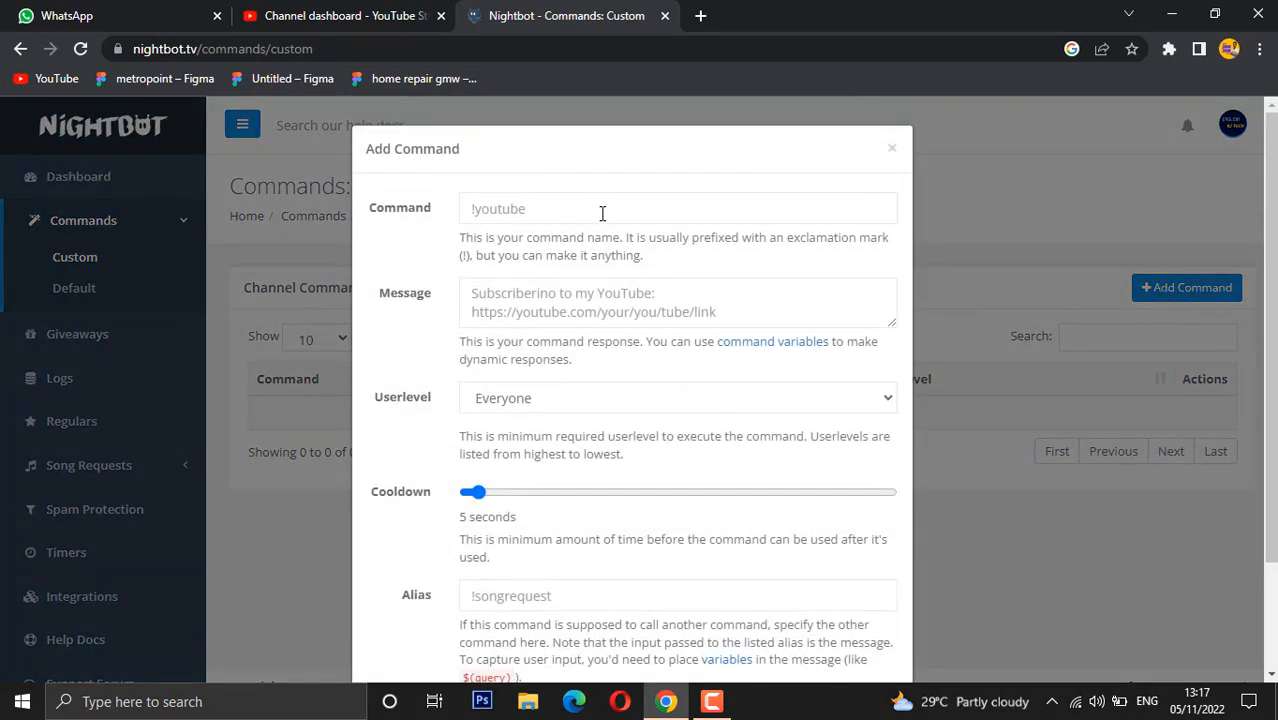
click(602, 212)
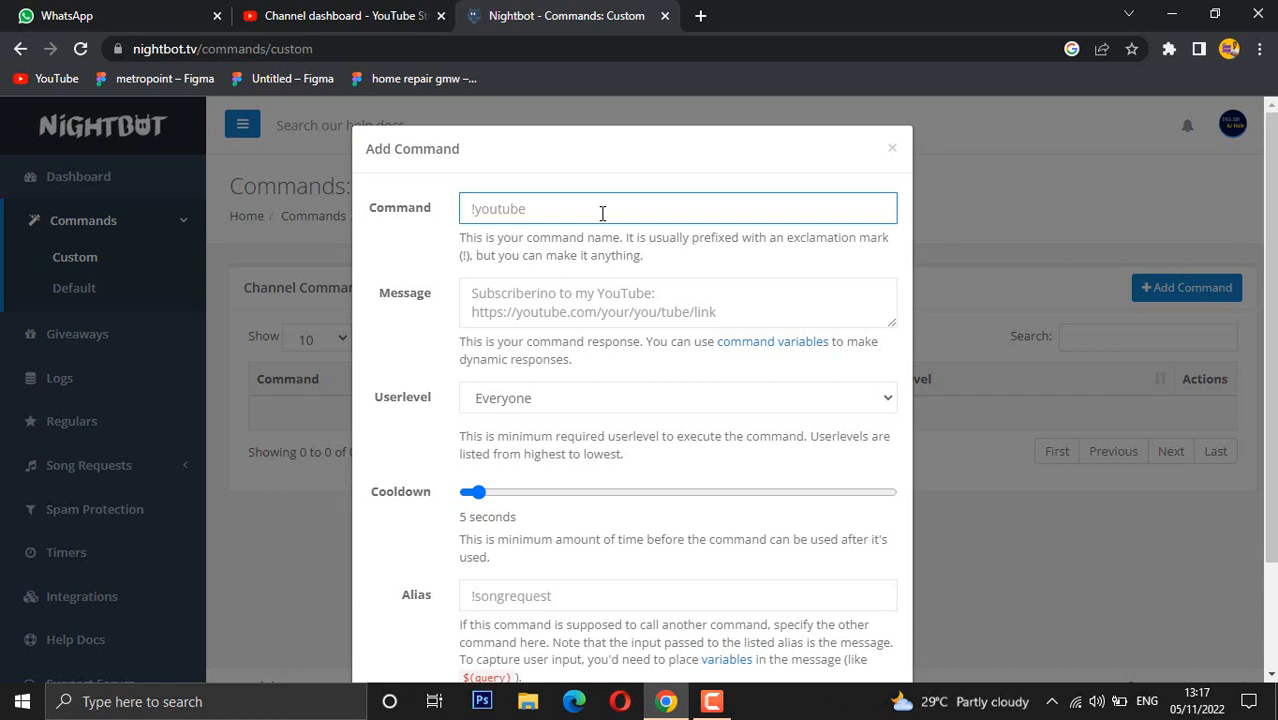
text(!la)
text(ptop)
click(569, 297)
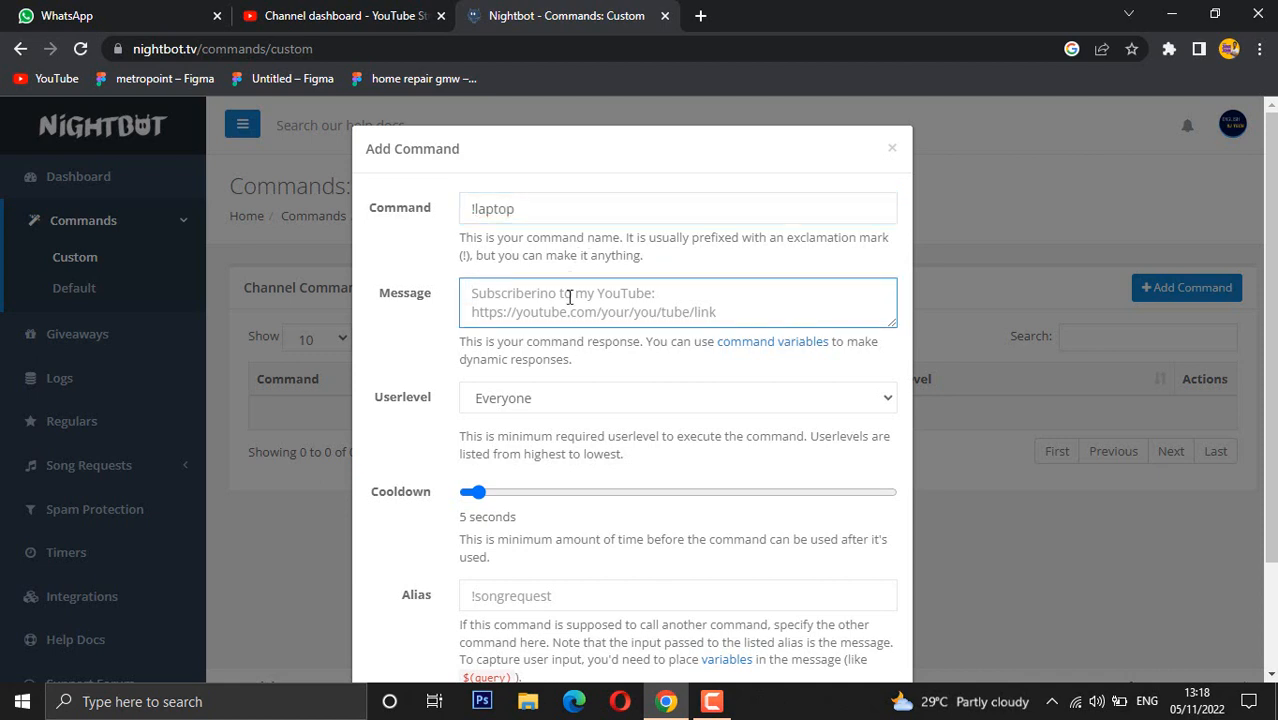
text(ap)
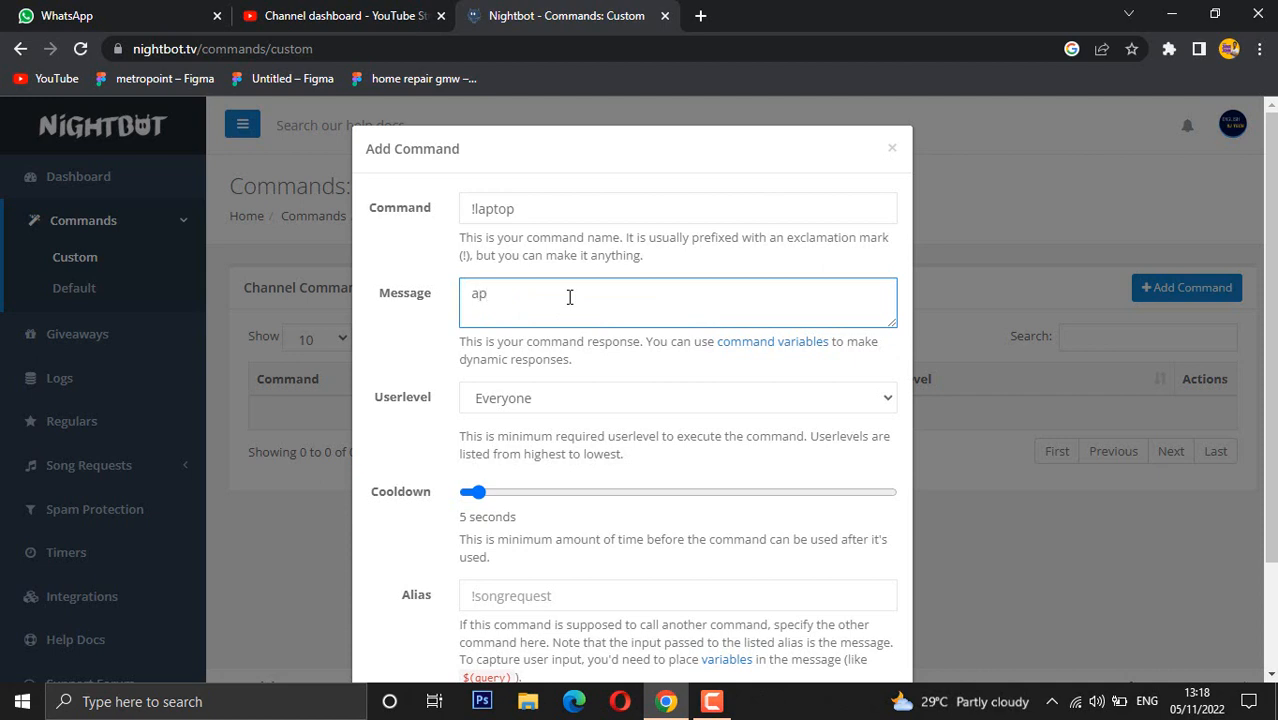
text(ple m1 chi)
key(BackSpace)
key(BackSpace)
key(BackSpace)
key(BackSpace)
click(467, 208)
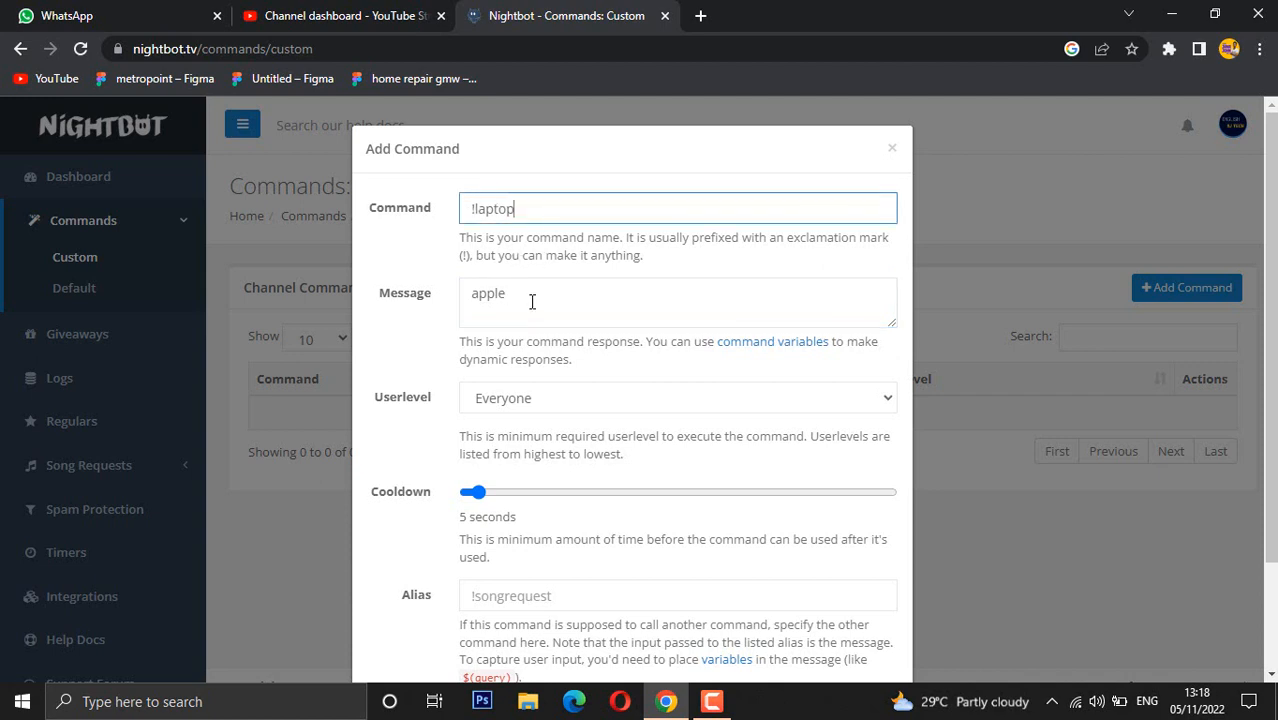
scroll(545, 280, down, 2)
scroll(572, 210, up, 2)
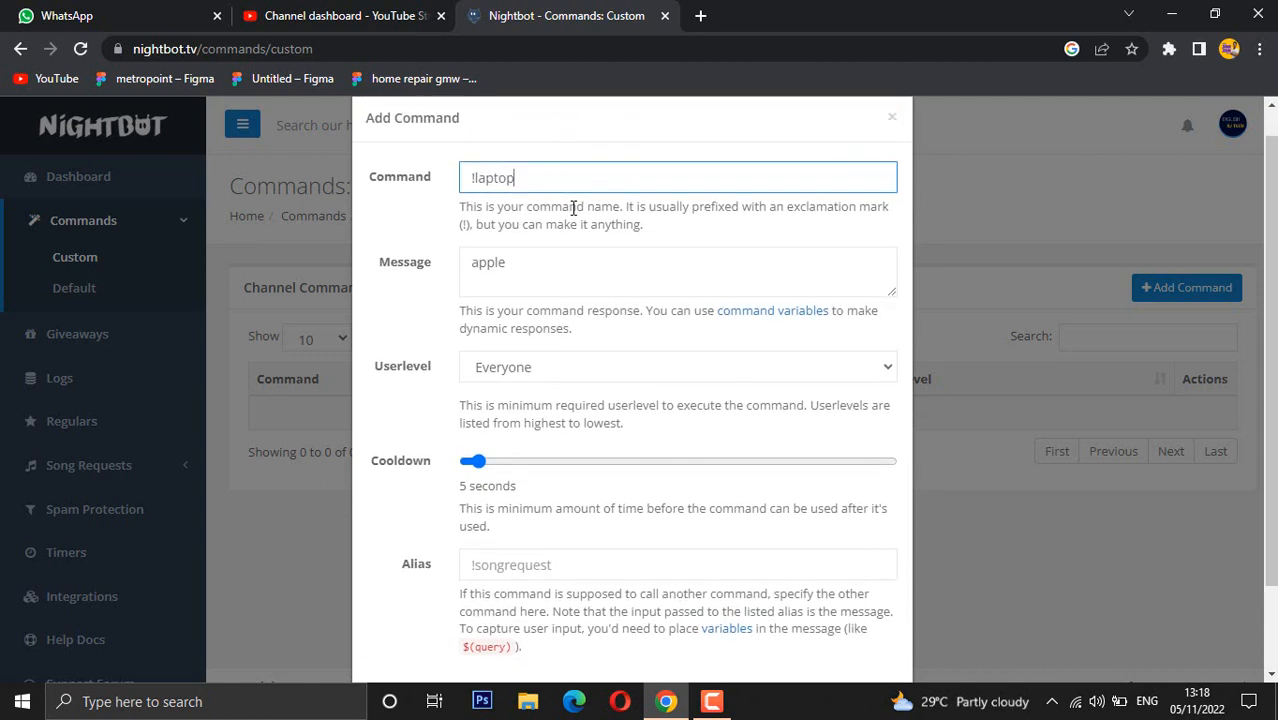
click(546, 286)
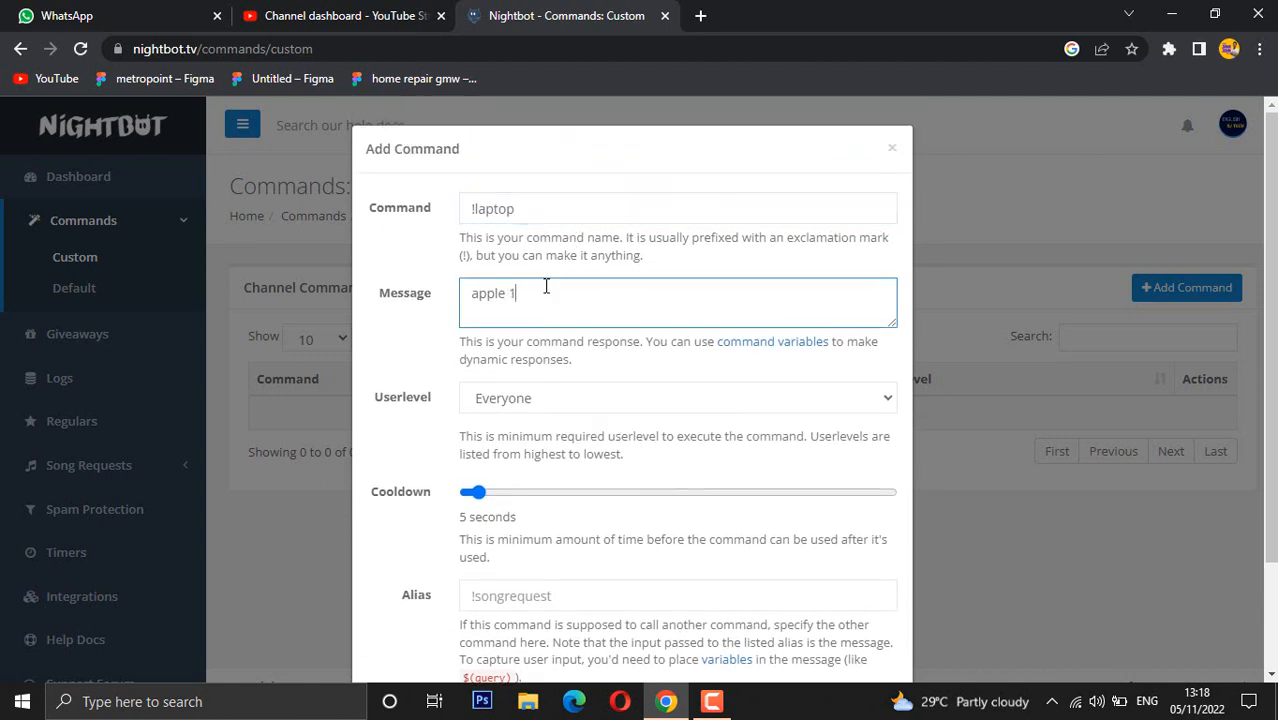
key(BackSpace)
key(BackSpace)
key(BackSpace)
key(BackSpace)
key(BackSpace)
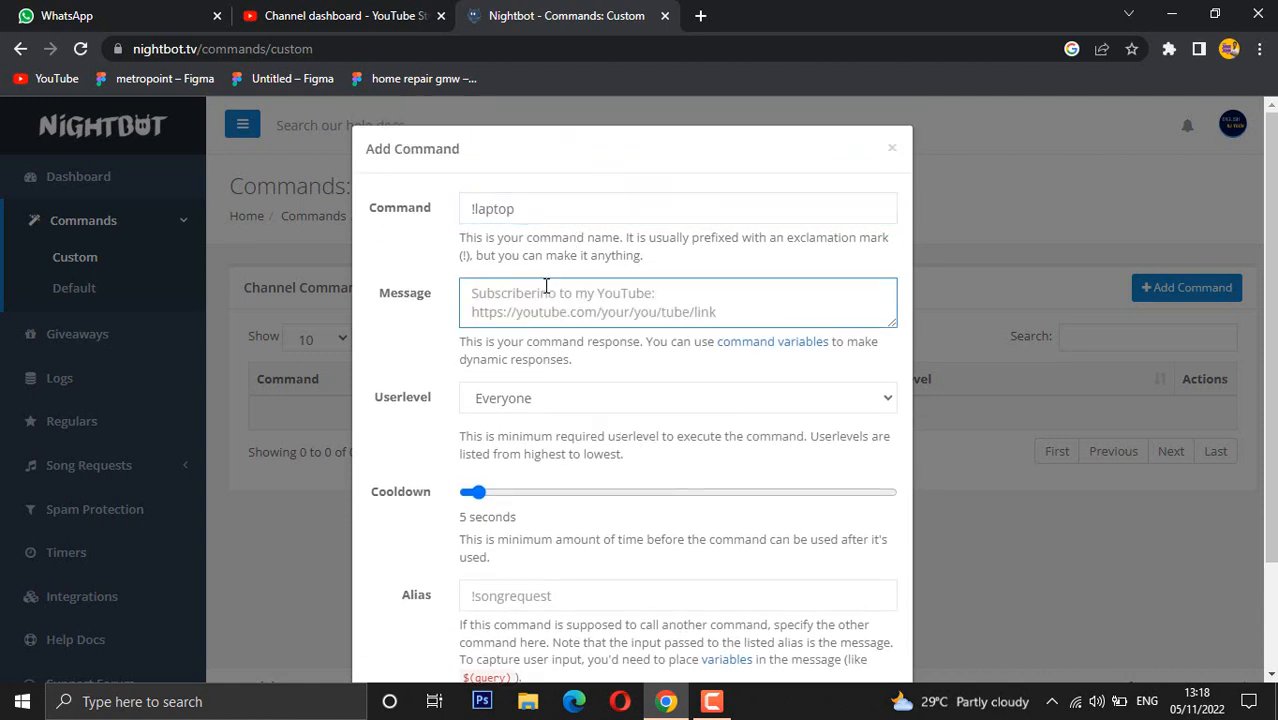
- Write the command's response message as $( ) enclosing the channel owner's first name, followed by "apple"
scroll(546, 286, down, 1)
scroll(590, 269, up, 1)
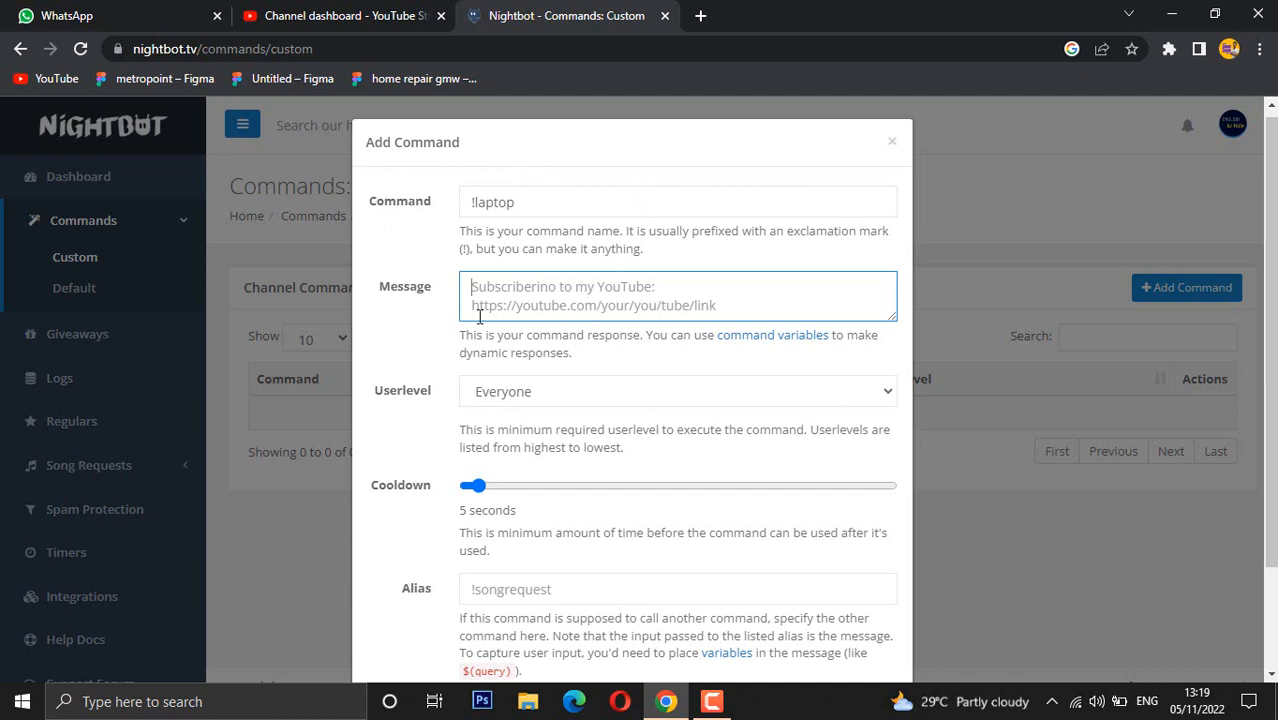
scroll(479, 302, down, 1)
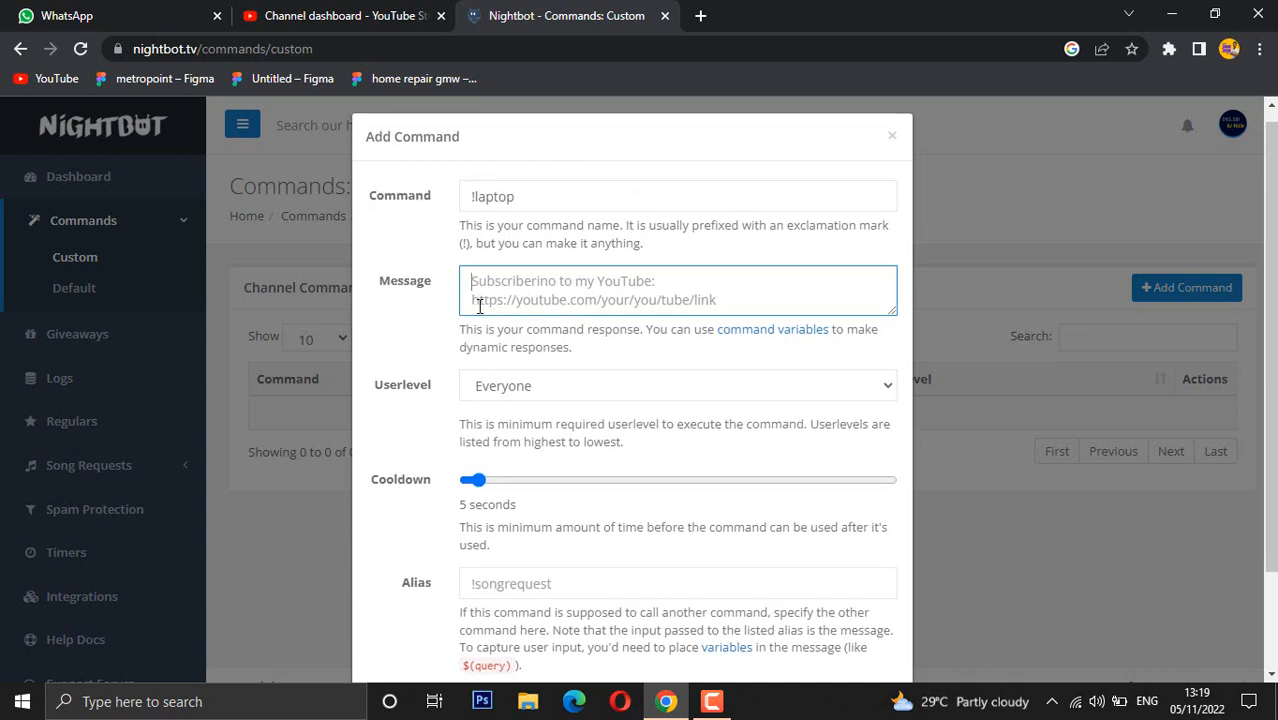
scroll(537, 262, up, 1)
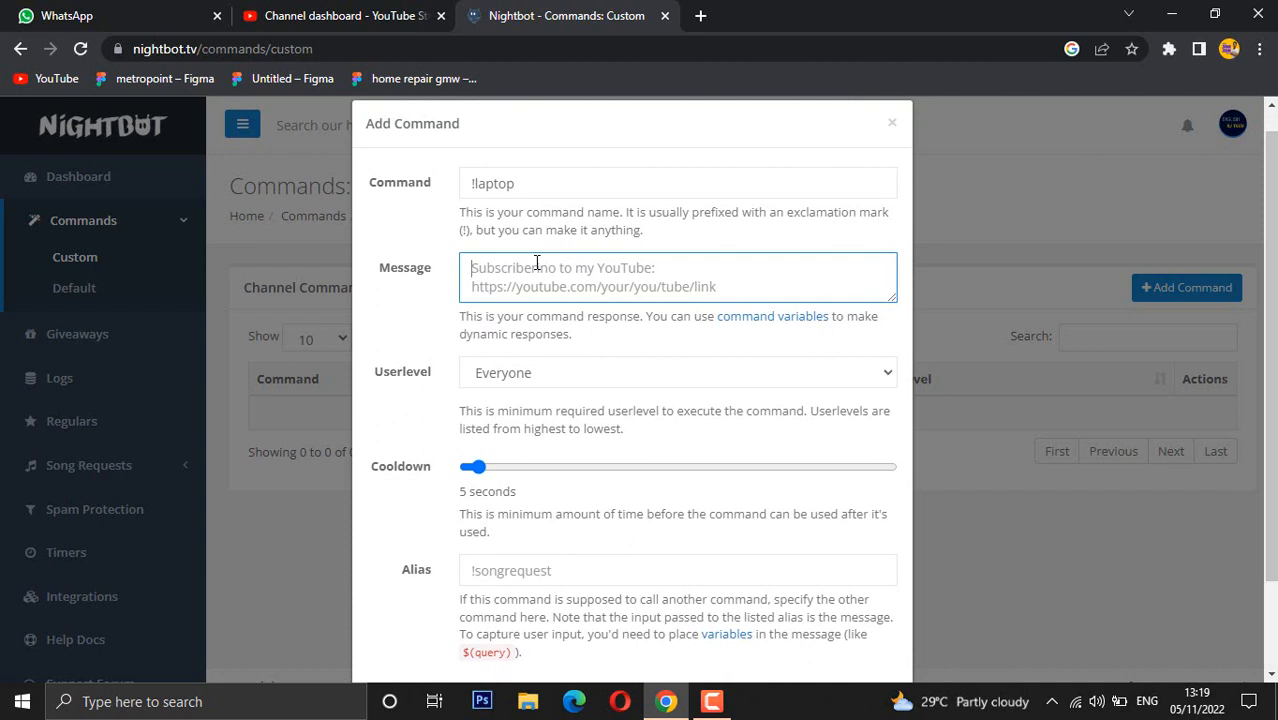
text($)
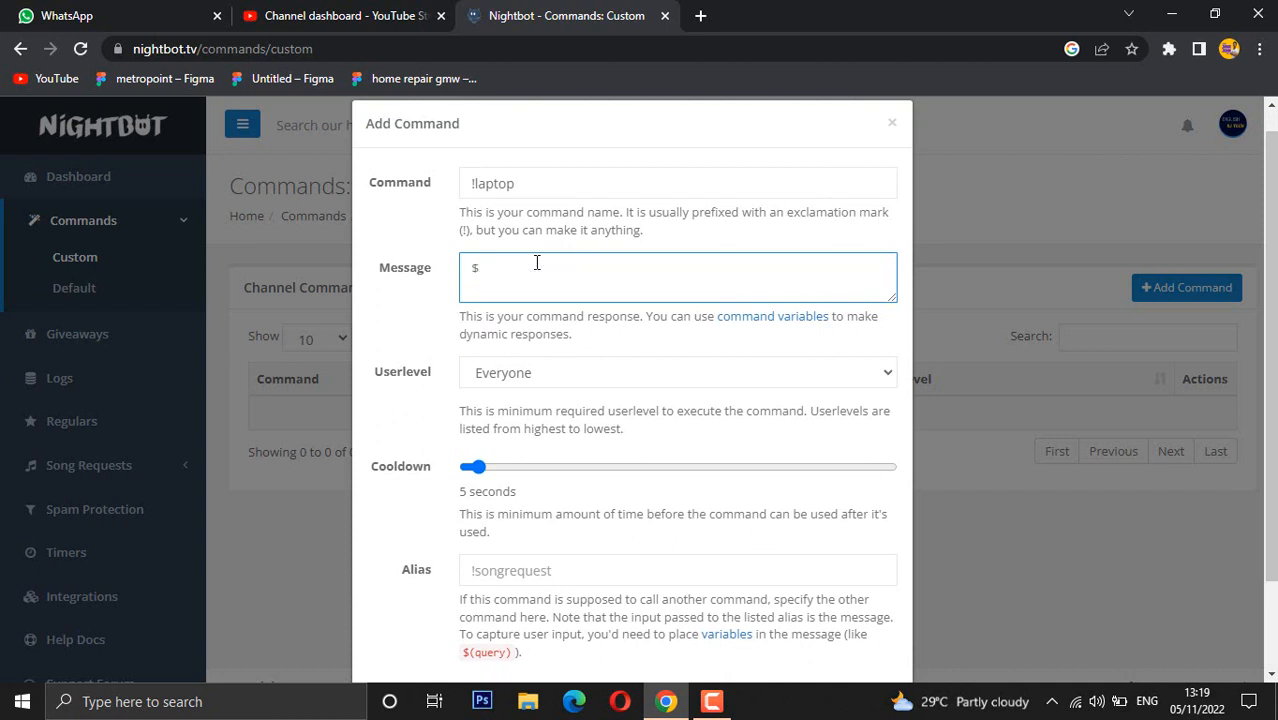
text((use)
text(r))
text( ja)
key(BackSpace)
key(BackSpace)
key(BackSpace)
key(BackSpace)
key(BackSpace)
key(BackSpace)
key(BackSpace)
key(BackSpace)
text(jana) apple)
- Review the available userlevels for the !laptop command, keeping Everyone selected
click(560, 385)
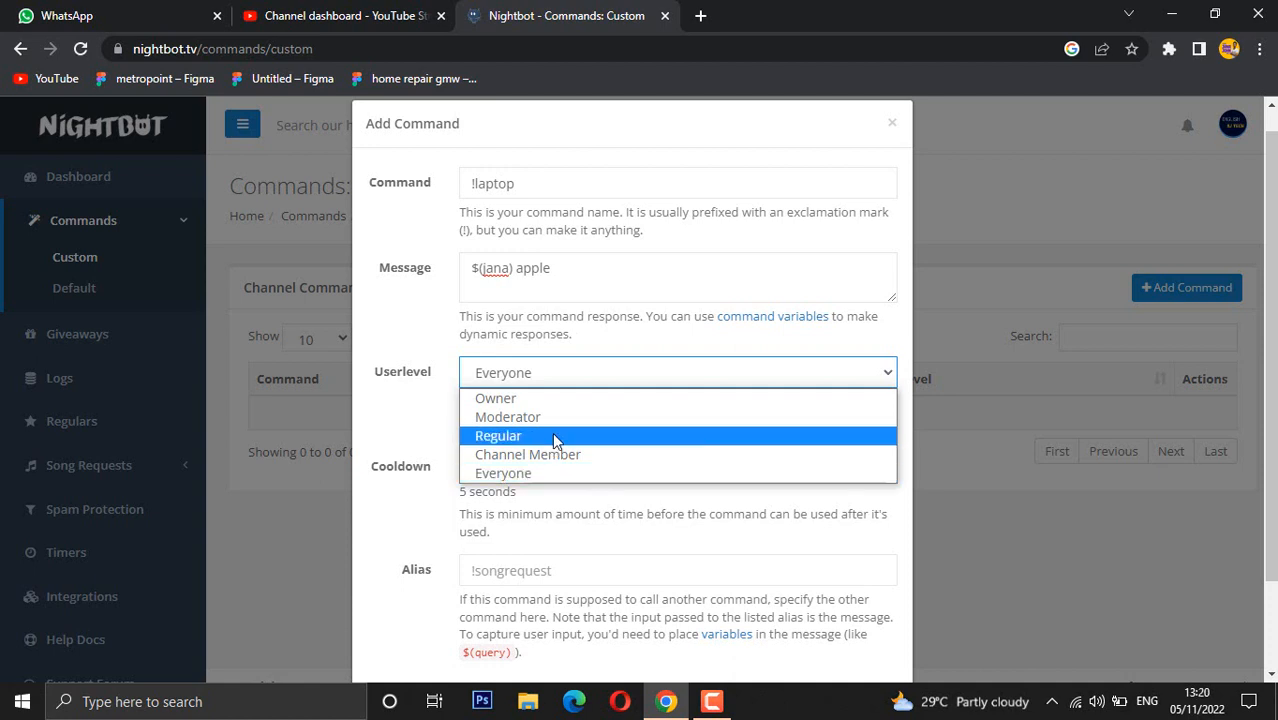
click(528, 370)
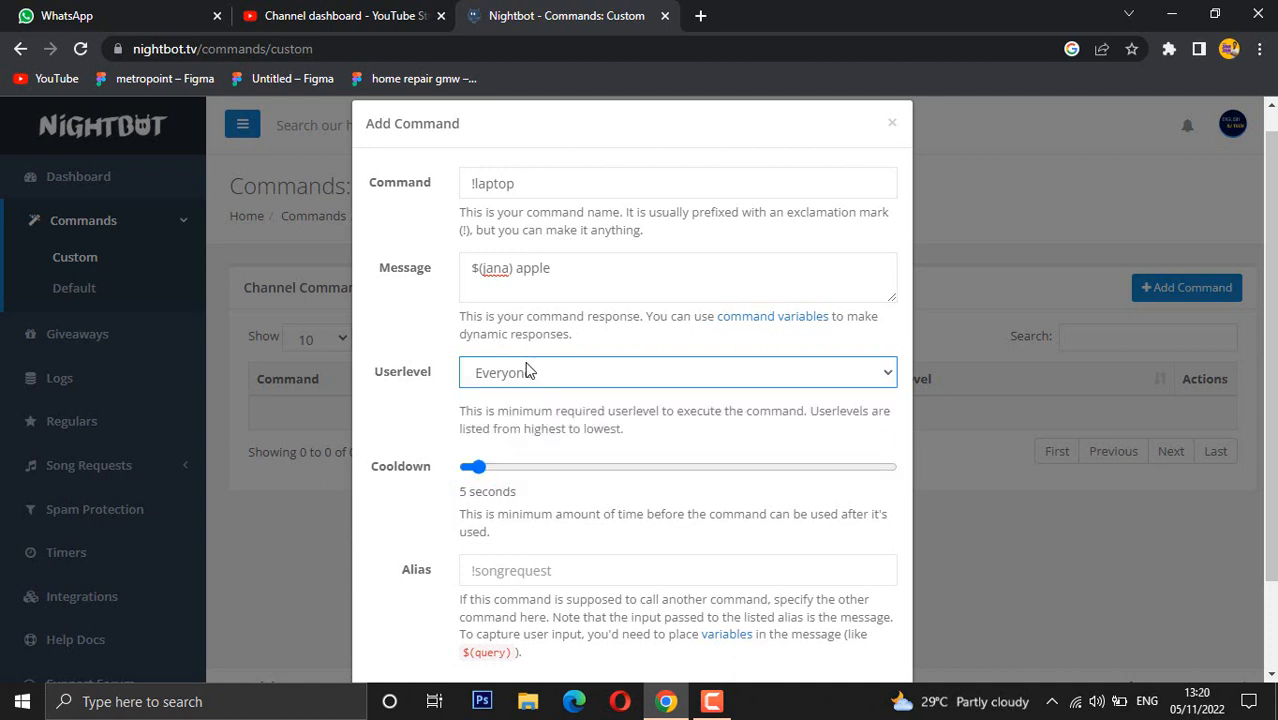
click(536, 372)
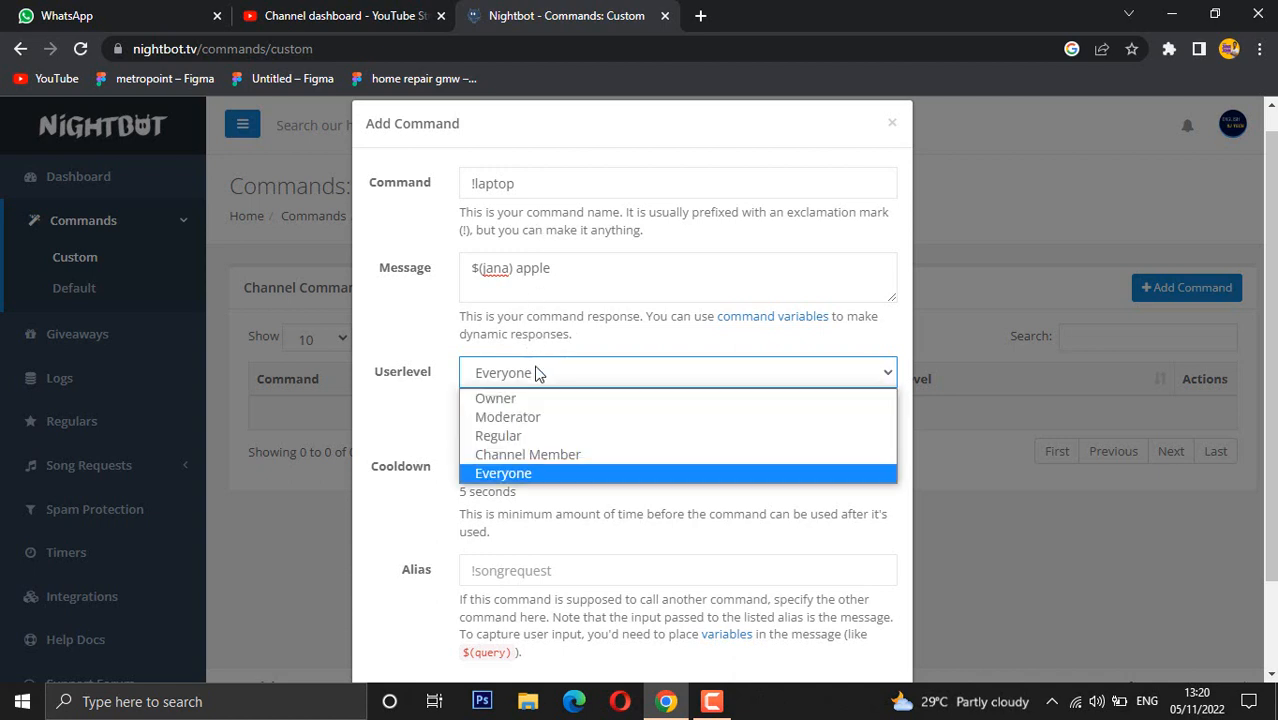
click(536, 372)
- Try a 29-second cooldown for the !laptop command and set it back to 5 seconds
scroll(579, 362, down, 1)
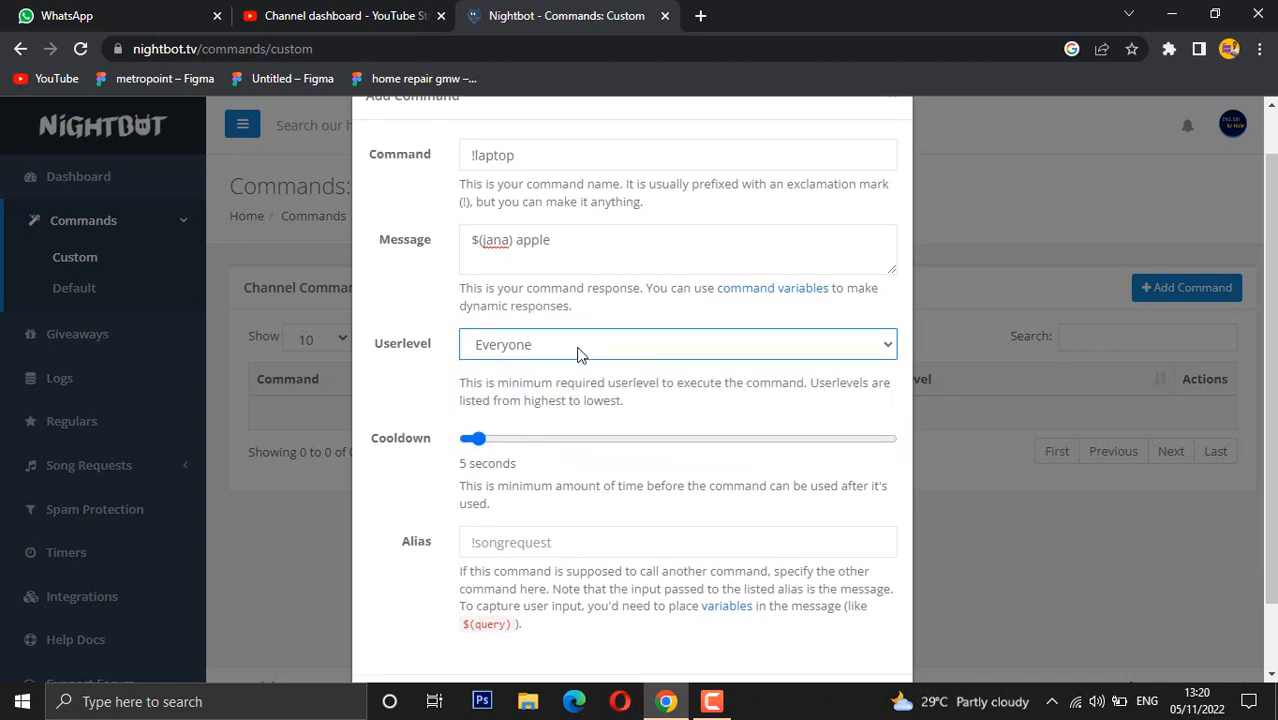
scroll(576, 389, down, 1)
scroll(576, 389, down, 1)
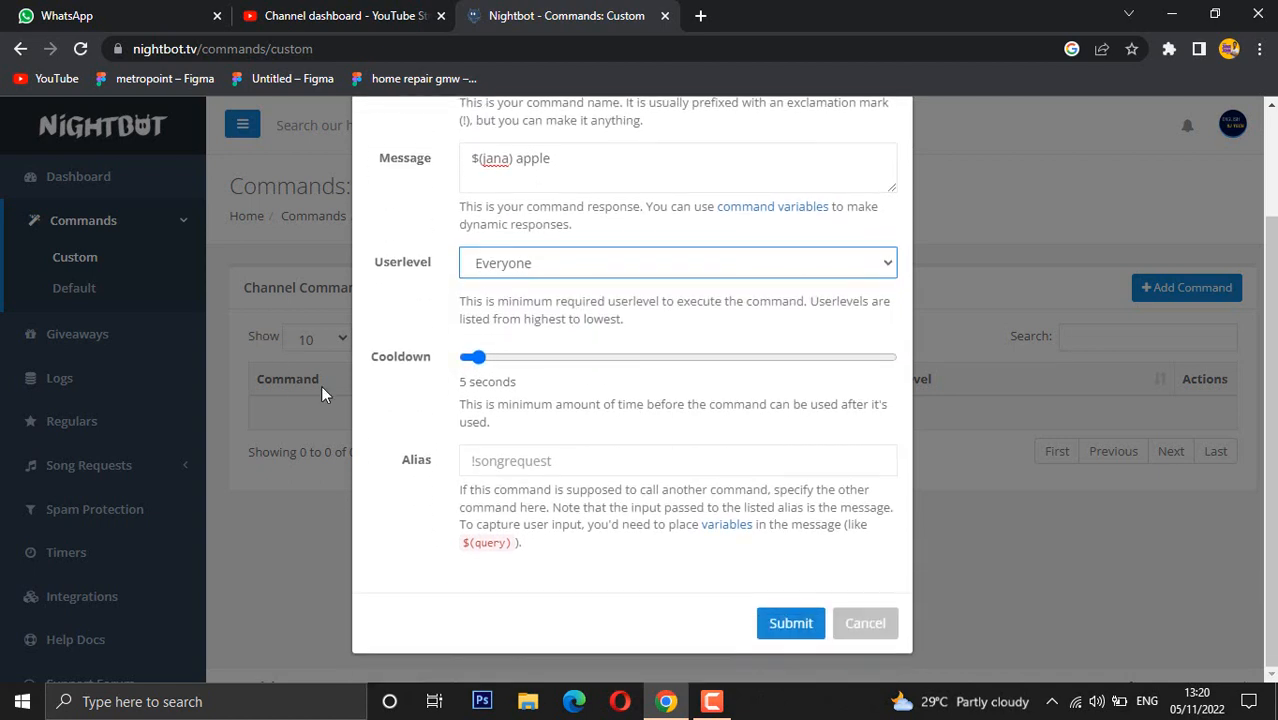
click(485, 361)
drag(480, 360, 515, 378)
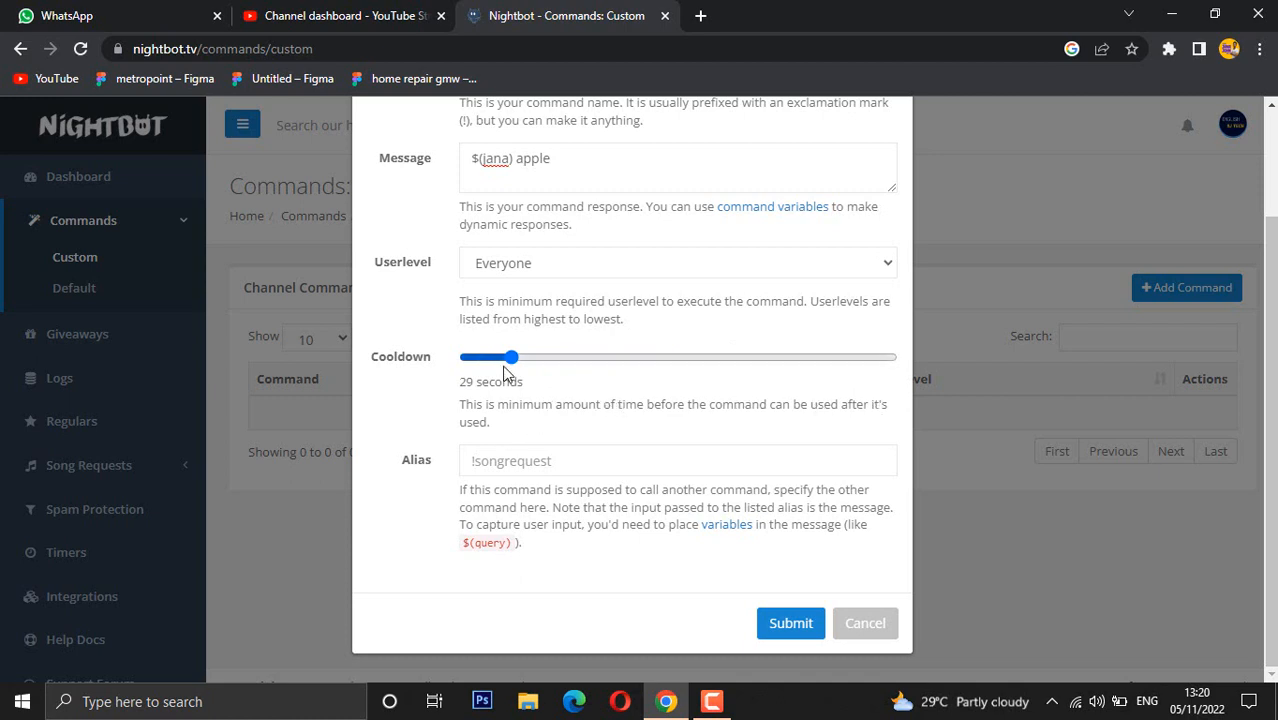
scroll(508, 370, up, 3)
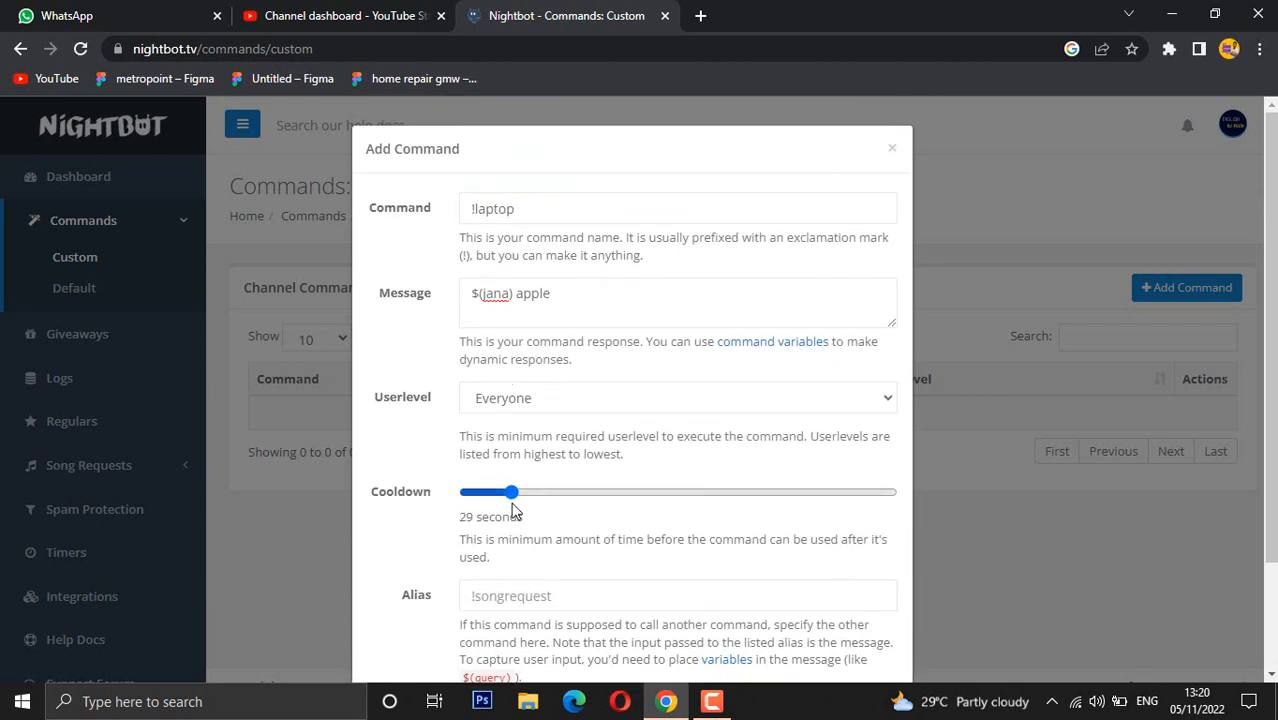
drag(511, 492, 470, 510)
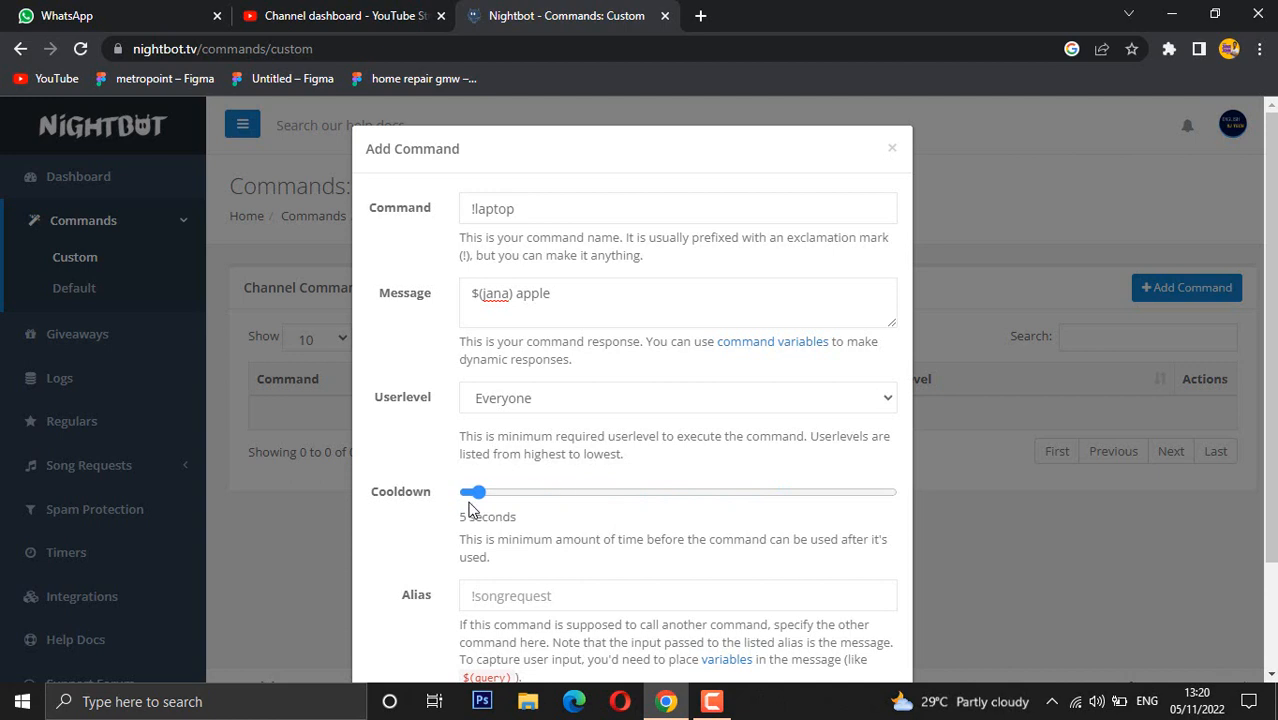
- Review the remaining options of the !laptop command form, including the alias, and cancel adding the command
scroll(590, 434, down, 2)
scroll(533, 194, up, 2)
scroll(535, 421, down, 2)
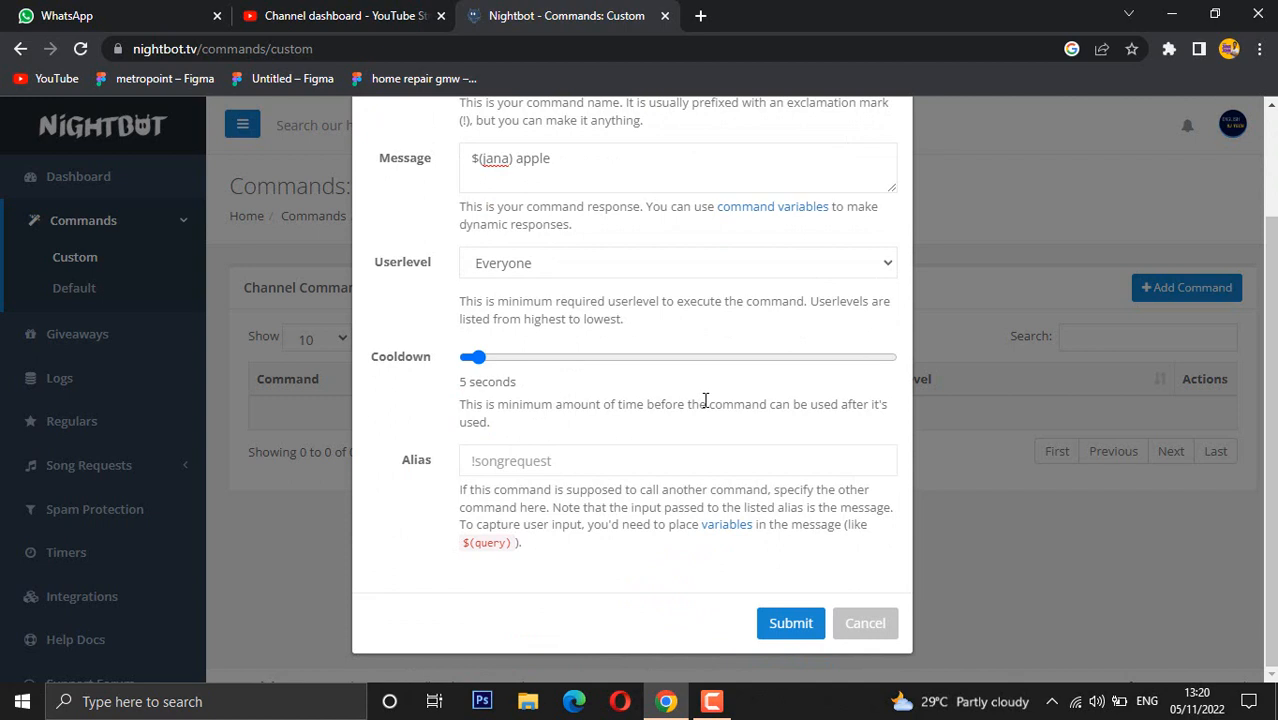
scroll(705, 400, up, 1)
scroll(705, 402, down, 1)
scroll(705, 405, up, 1)
scroll(699, 360, down, 1)
scroll(790, 540, up, 1)
scroll(756, 457, down, 1)
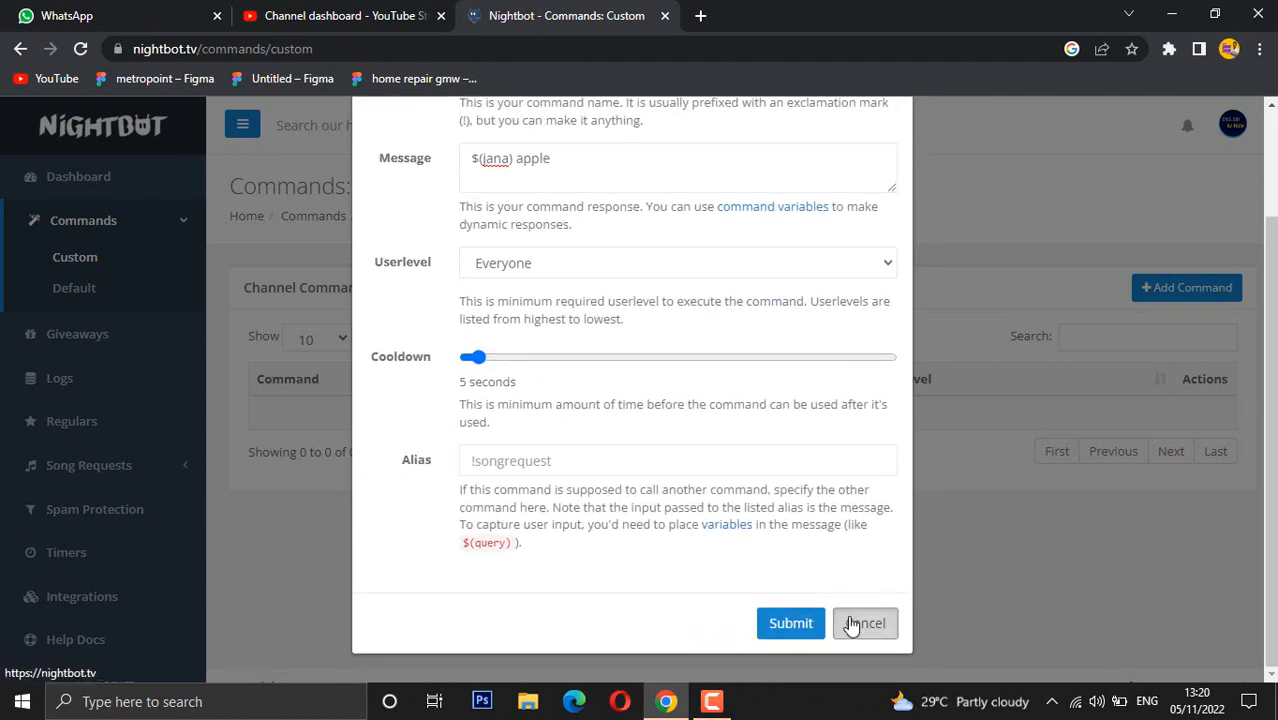
click(852, 624)
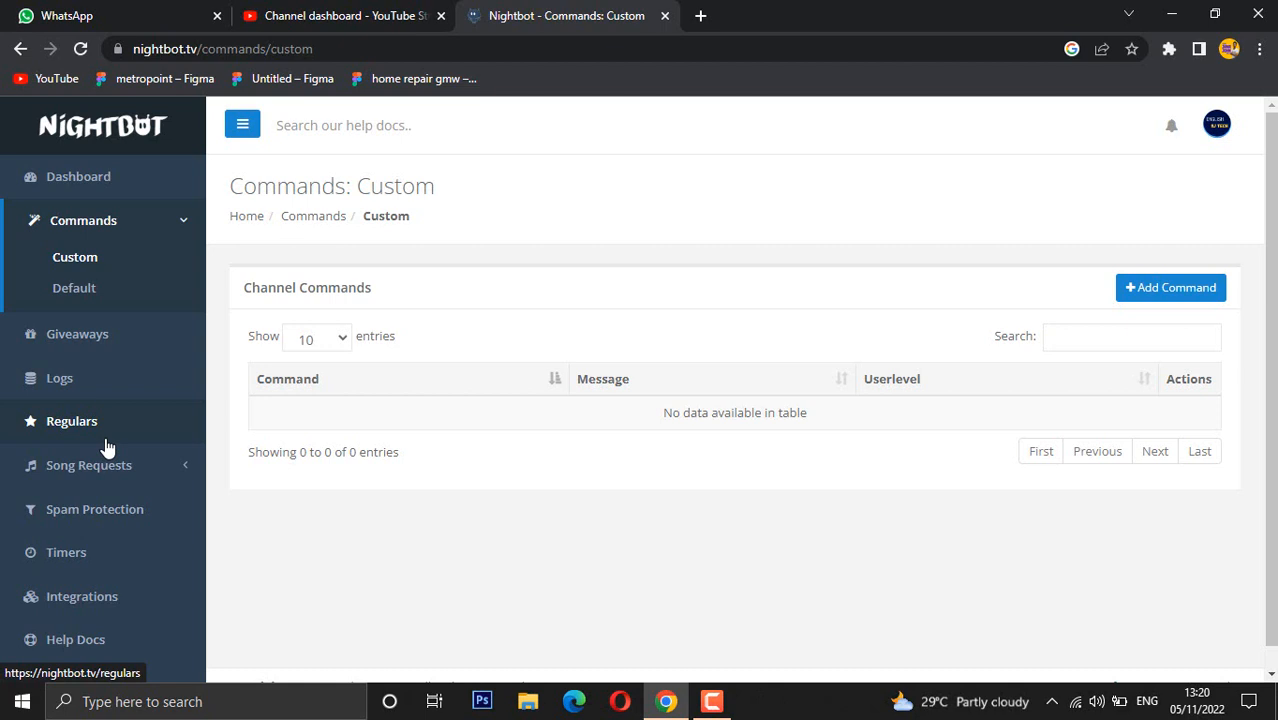
- Go to the timers page and start a new timer named instagram
click(68, 562)
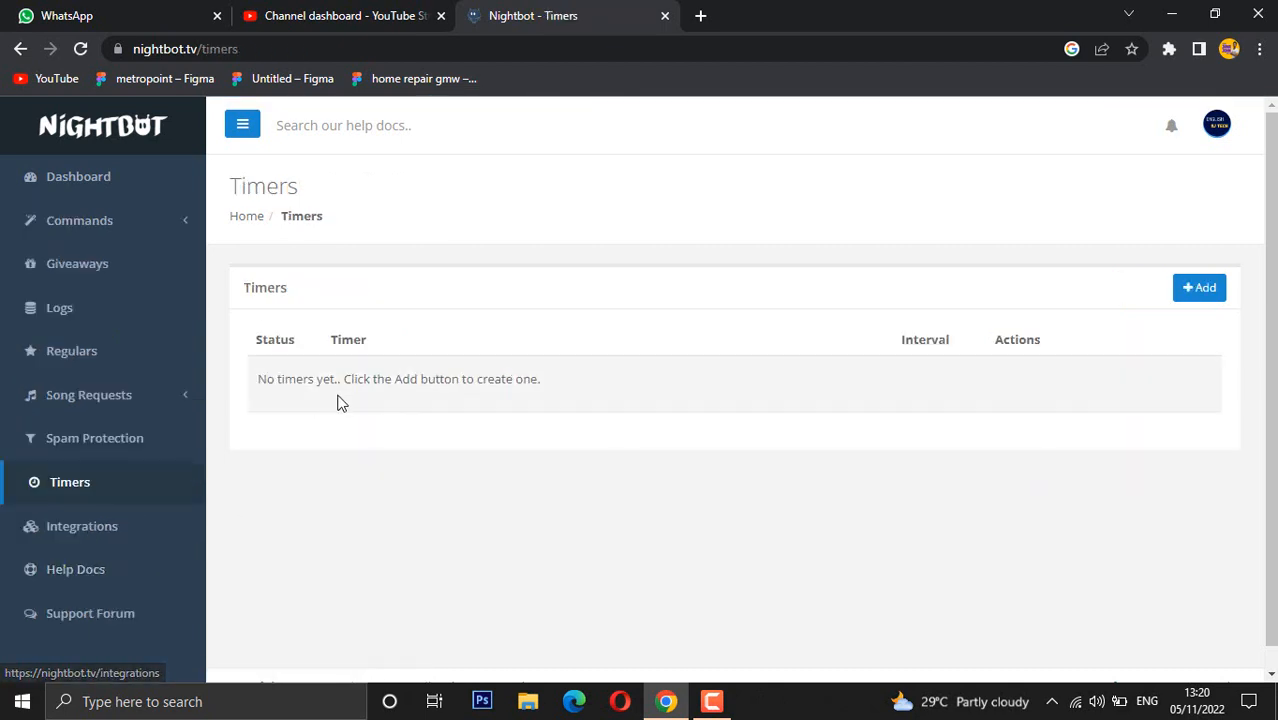
click(1194, 289)
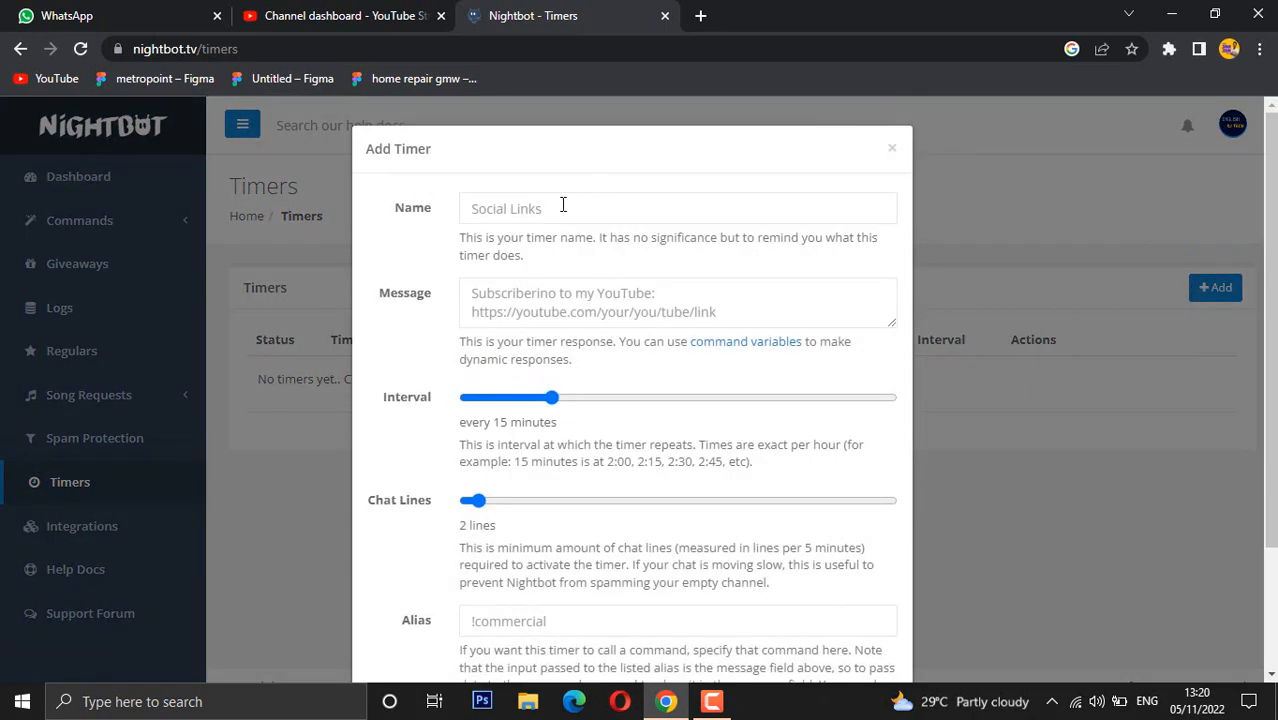
click(563, 204)
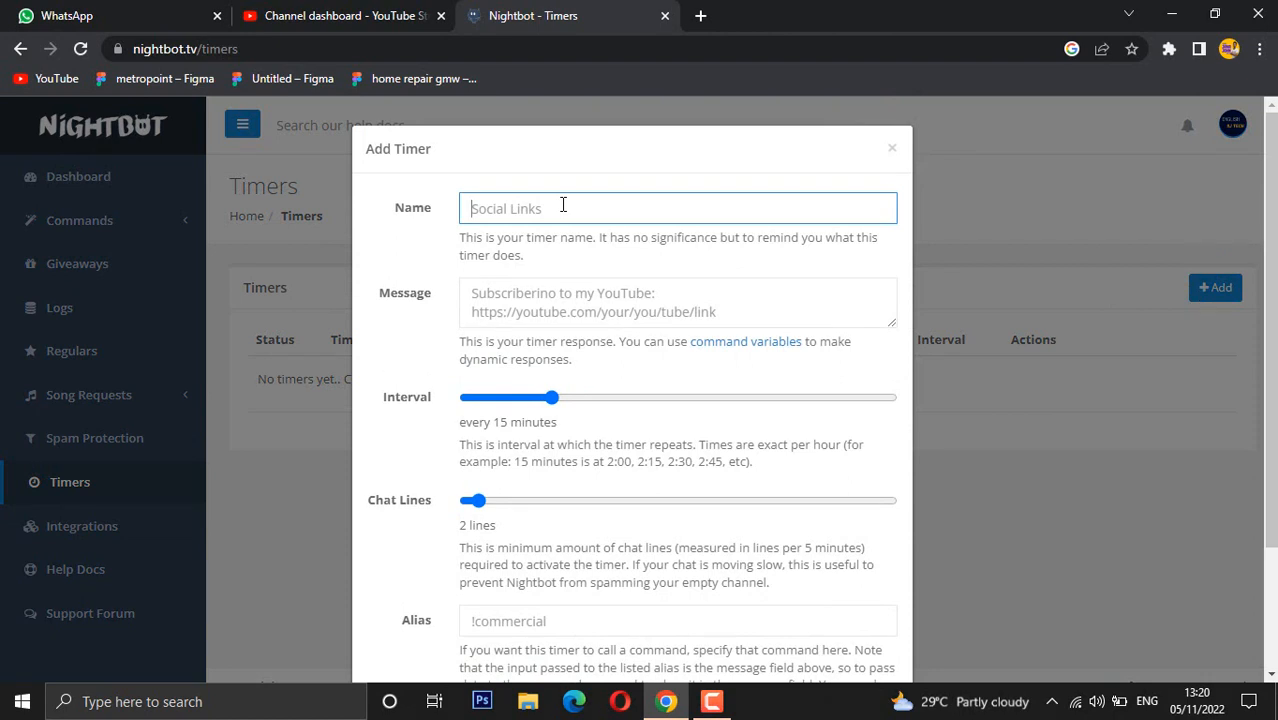
text(instagram)
- Try the channel owner's name after an exclamation mark and "folow me on isnay" as the timer message, and clear the field
click(537, 288)
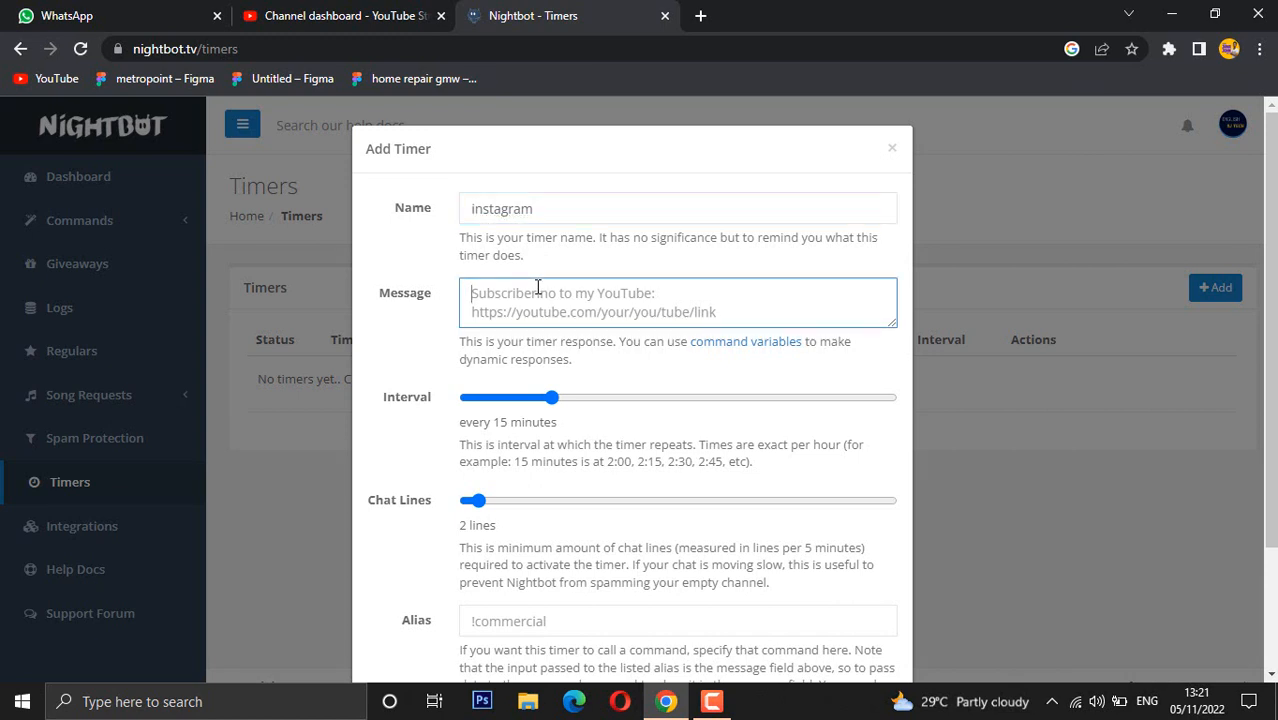
text(!janajohn)
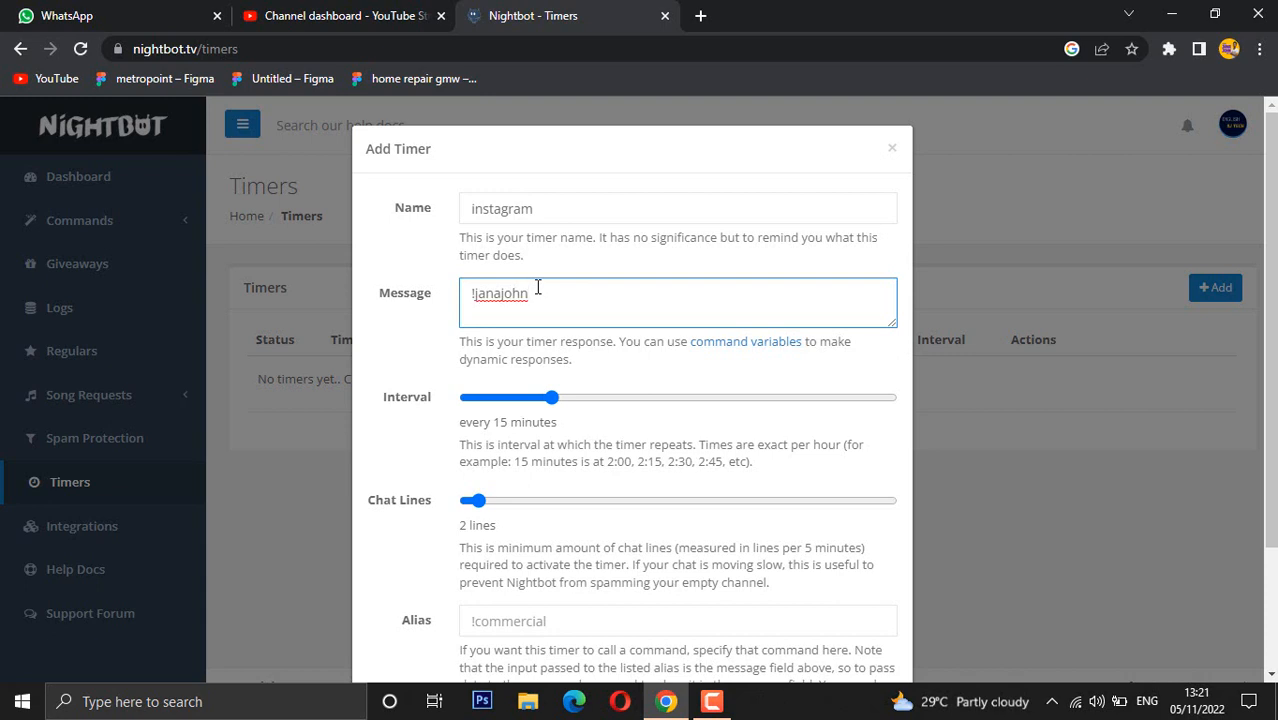
scroll(600, 265, down, 1)
key(ctrl+a)
text(folow me )
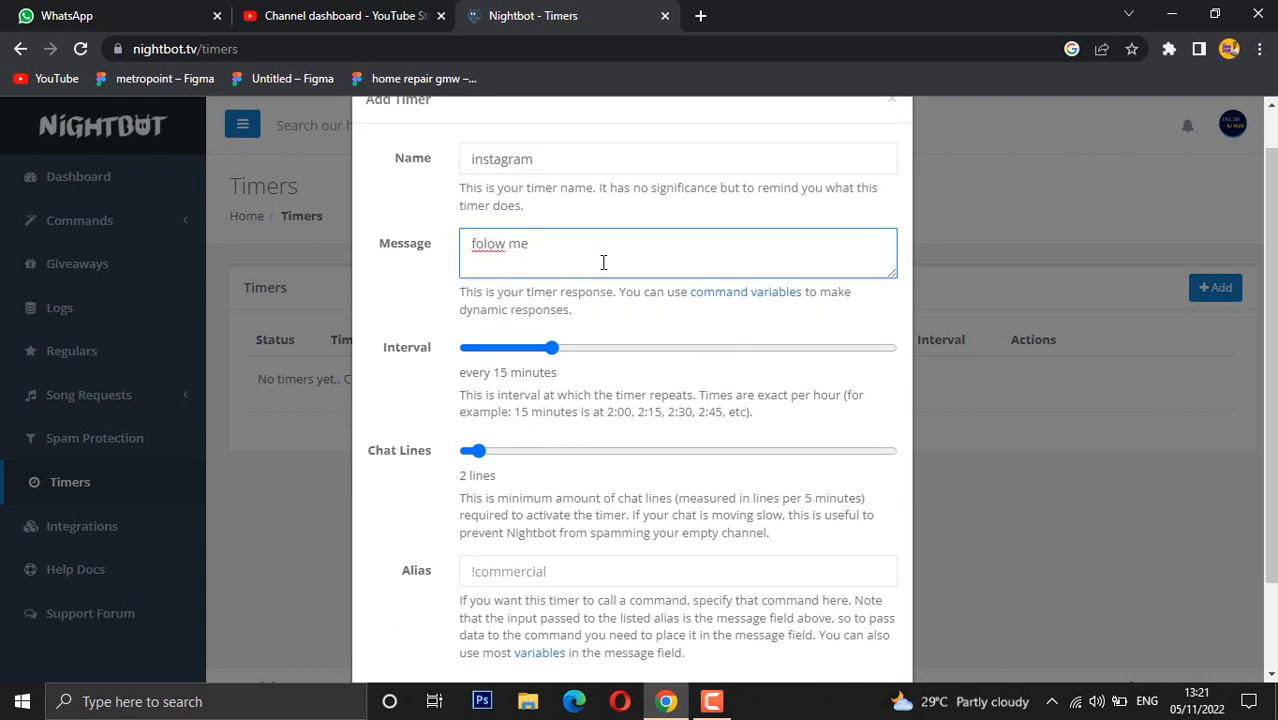
text(on isnay)
key(ctrl+a)
key(BackSpace)
- Set the timer's interval to 26 minutes after trying 5 and 32, and its minimum chat lines to 14 after trying 36
scroll(585, 277, down, 1)
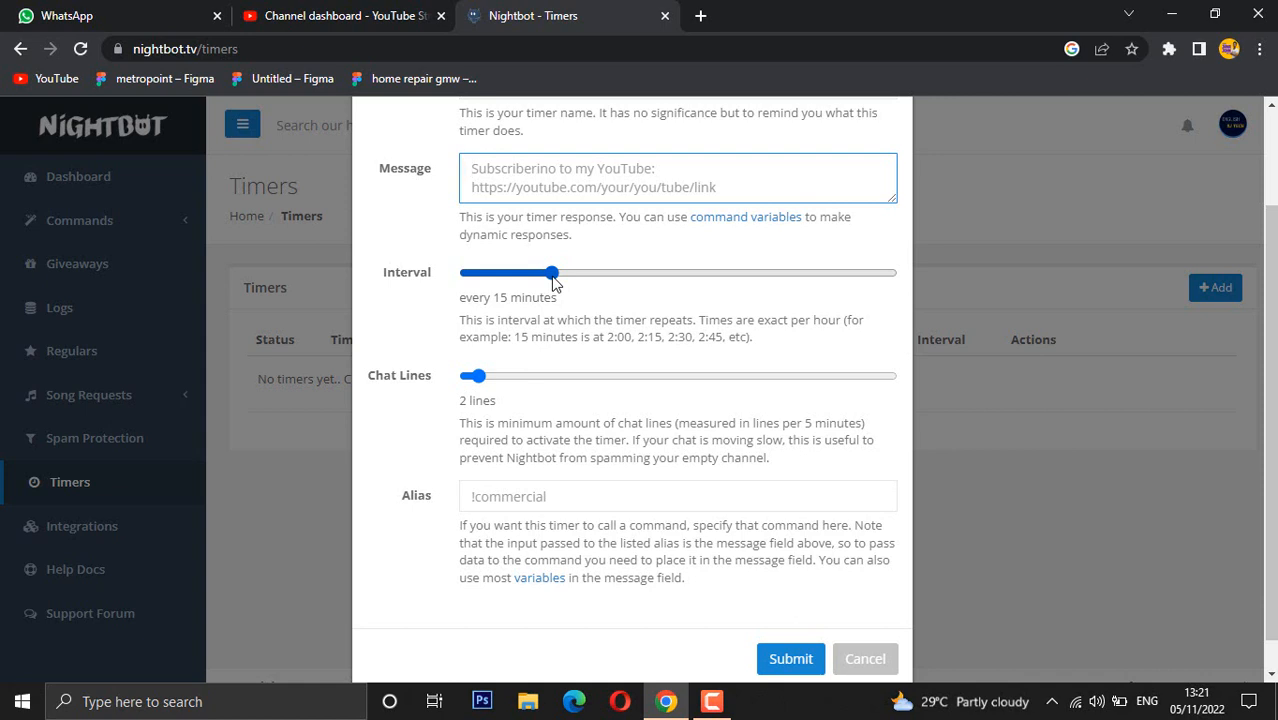
drag(553, 276, 466, 252)
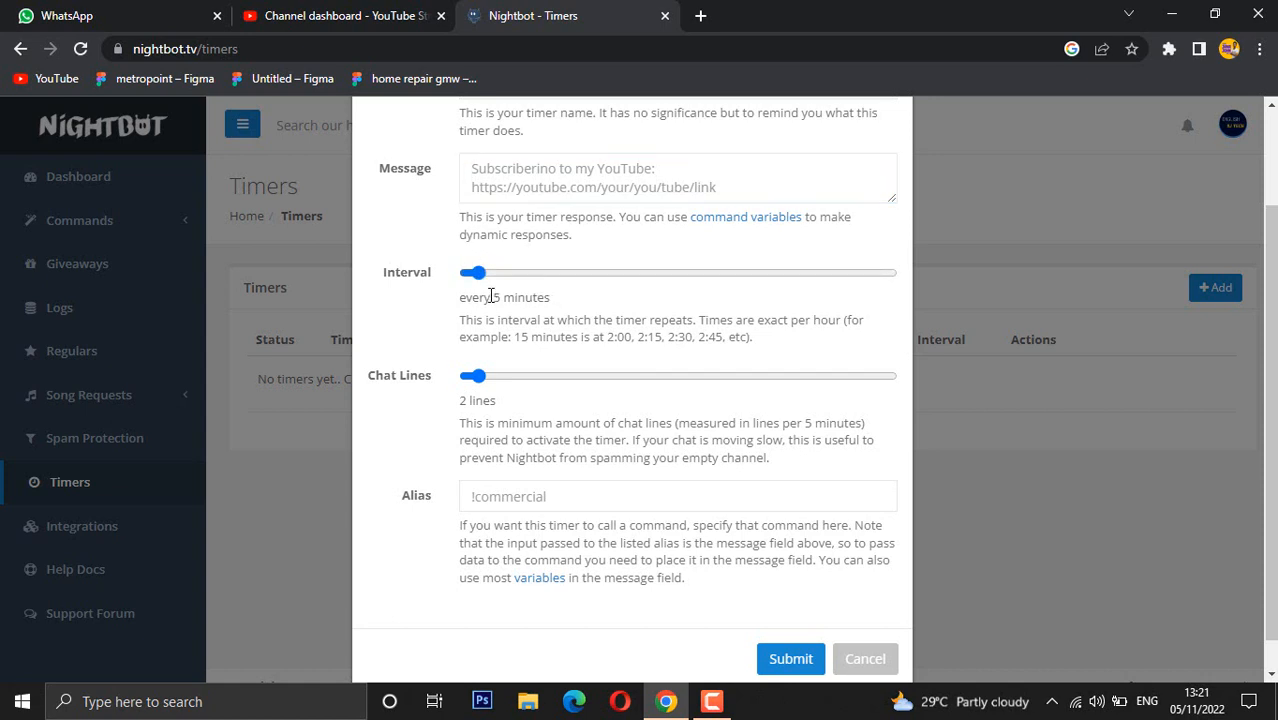
drag(487, 276, 673, 278)
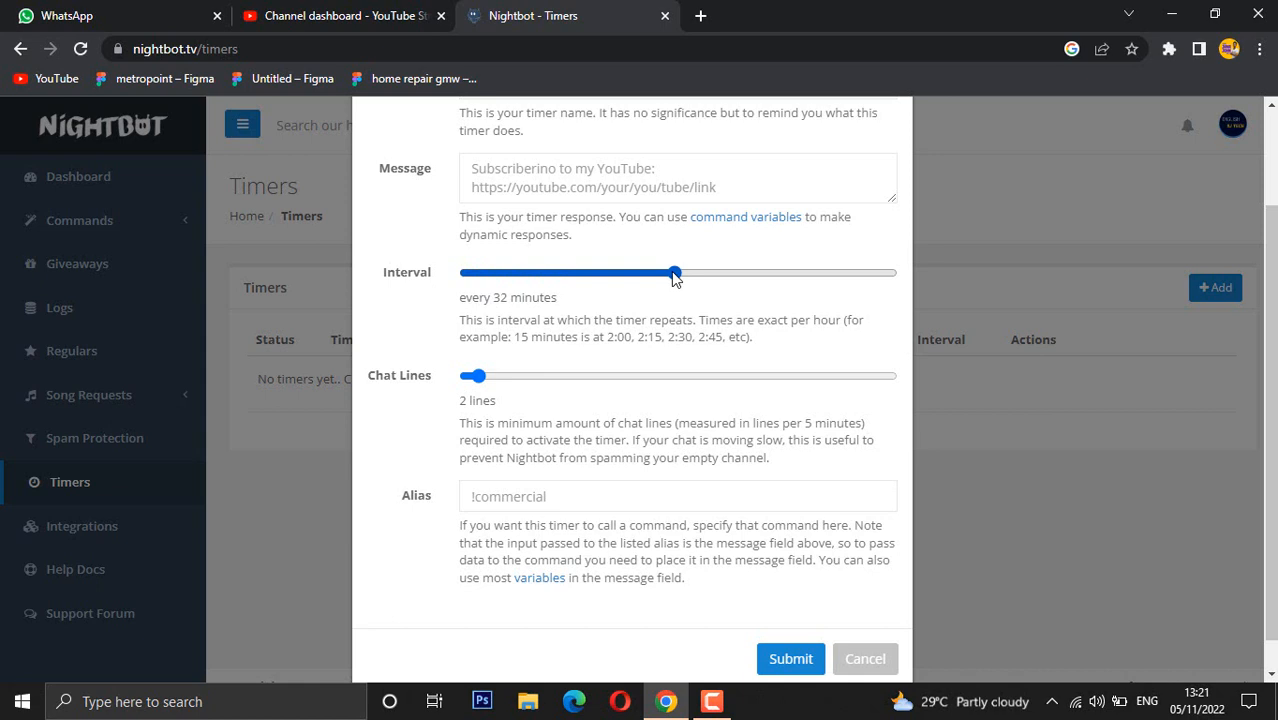
drag(670, 278, 631, 278)
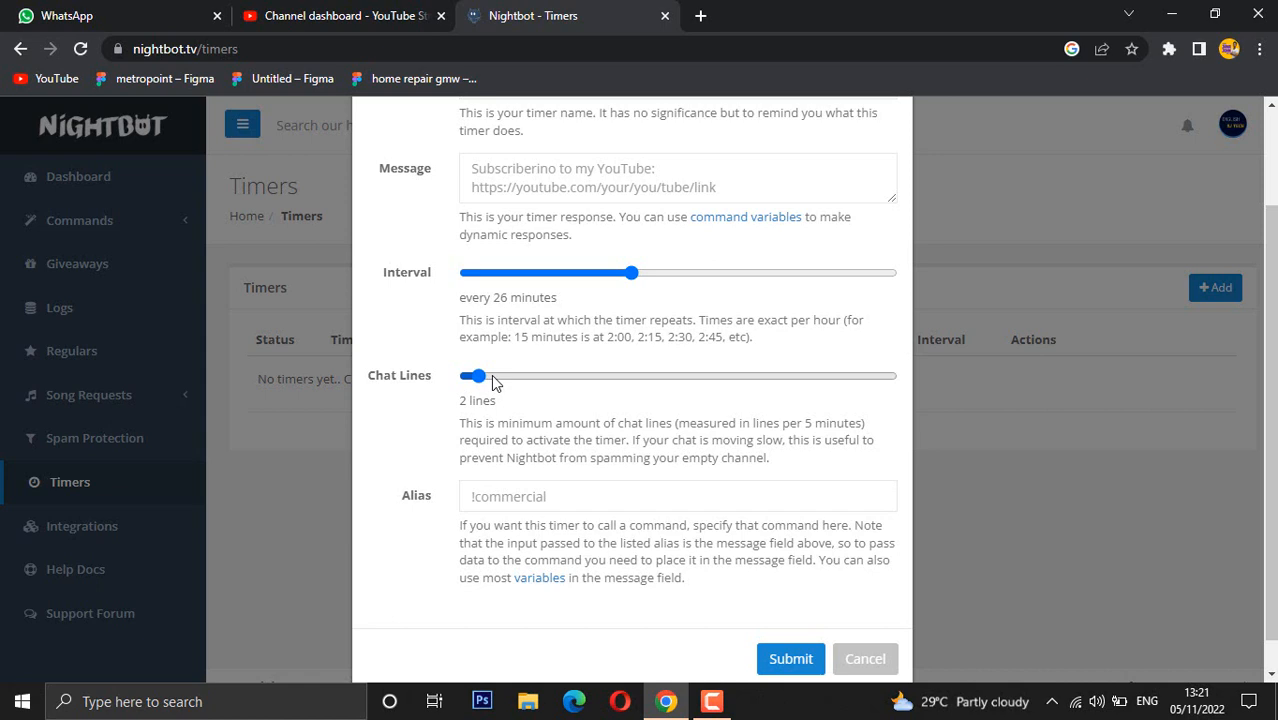
drag(486, 378, 617, 378)
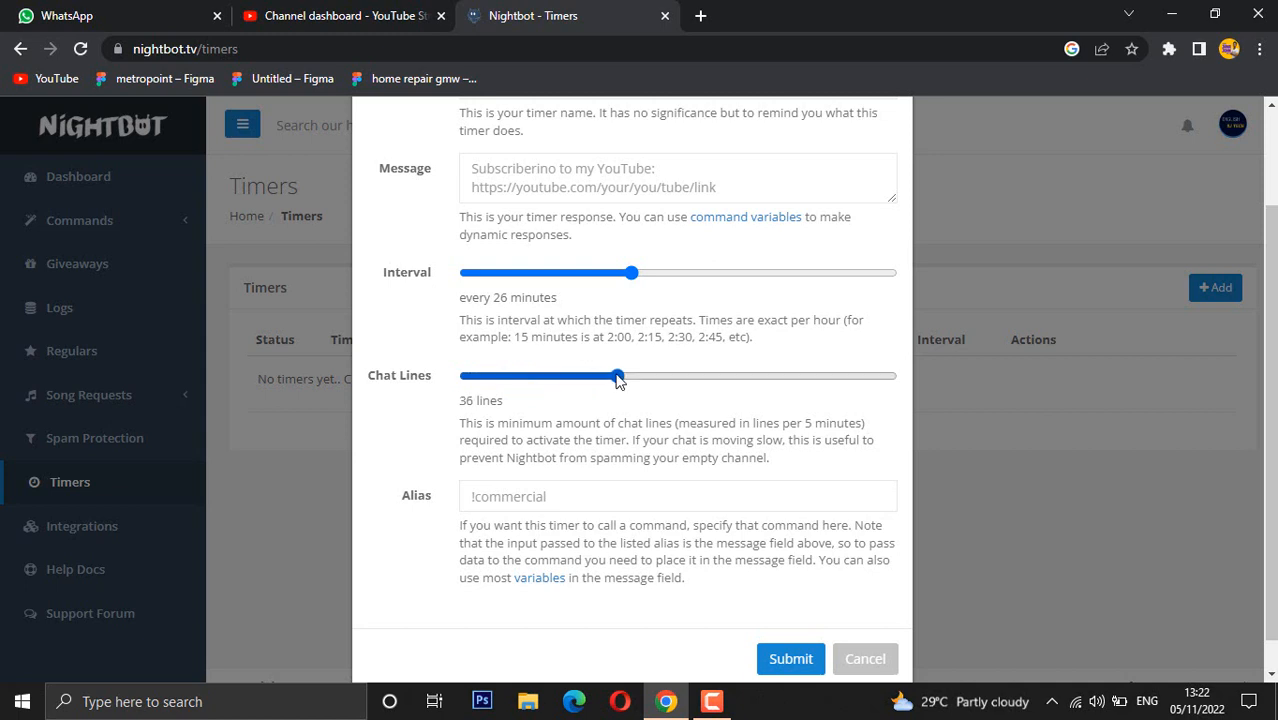
drag(617, 378, 528, 378)
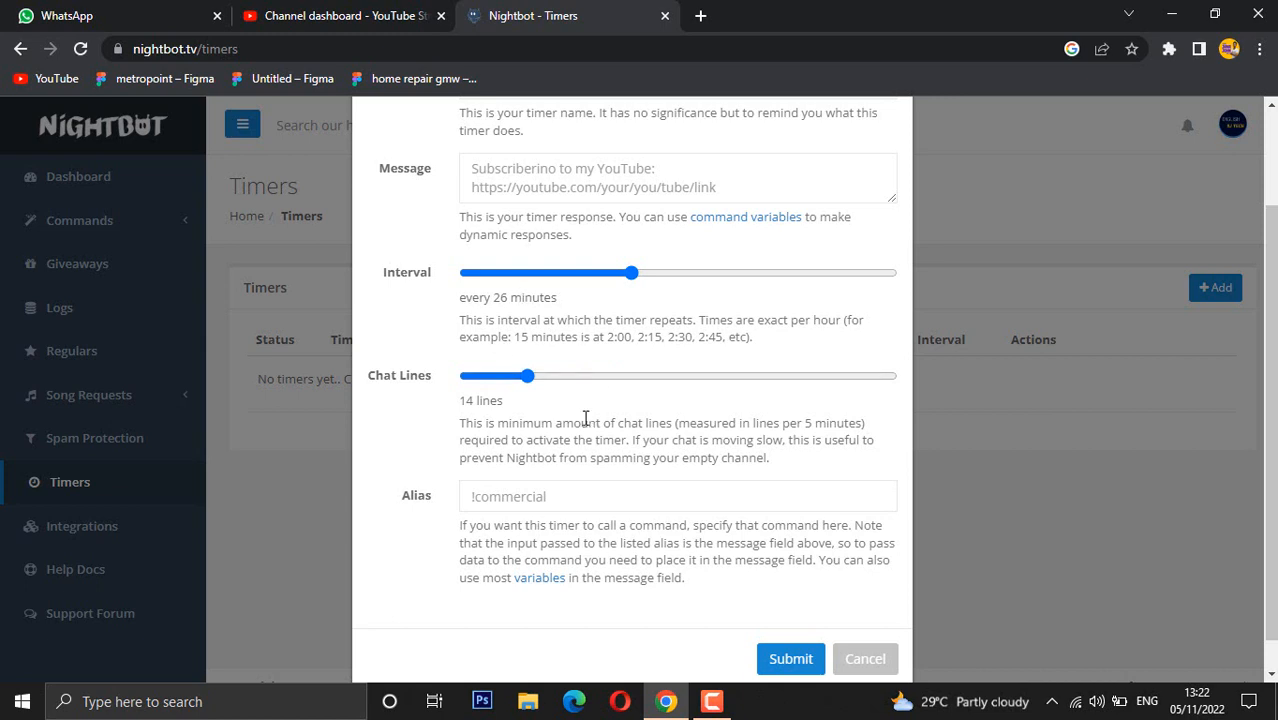
- Review the alias option and the rest of the instagram timer form, and close it without submitting
scroll(584, 419, down, 1)
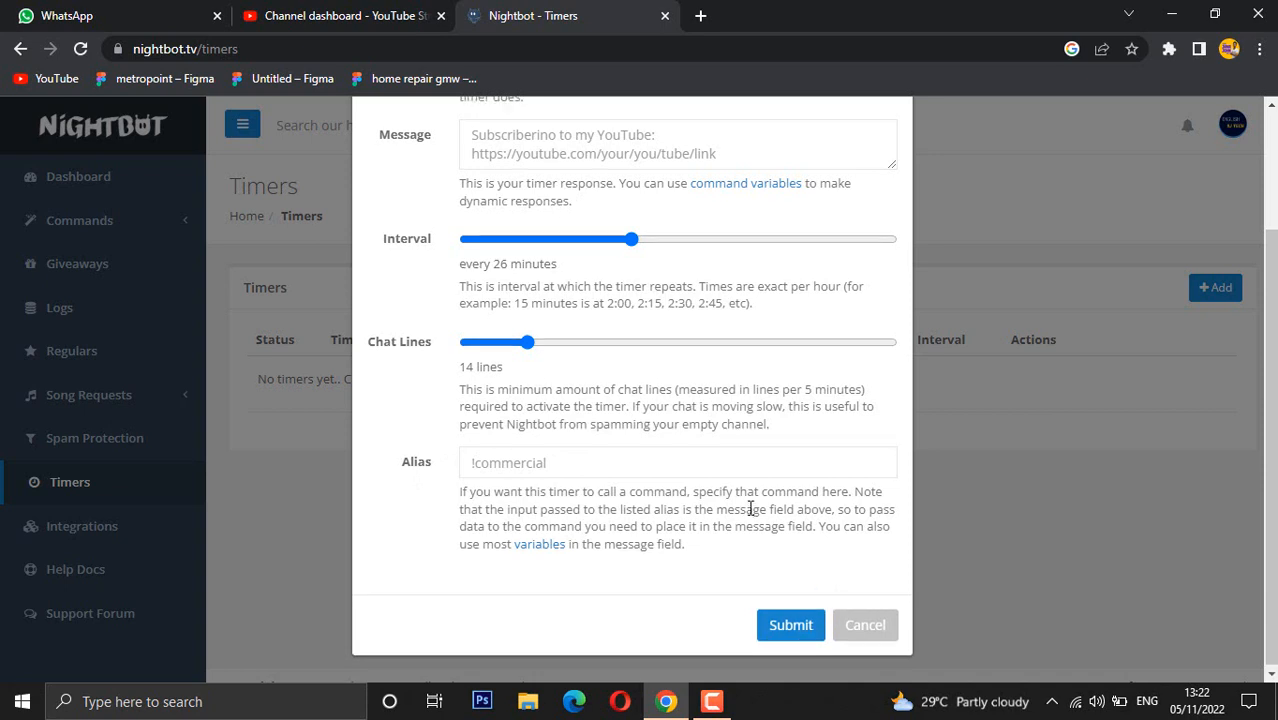
scroll(750, 508, up, 3)
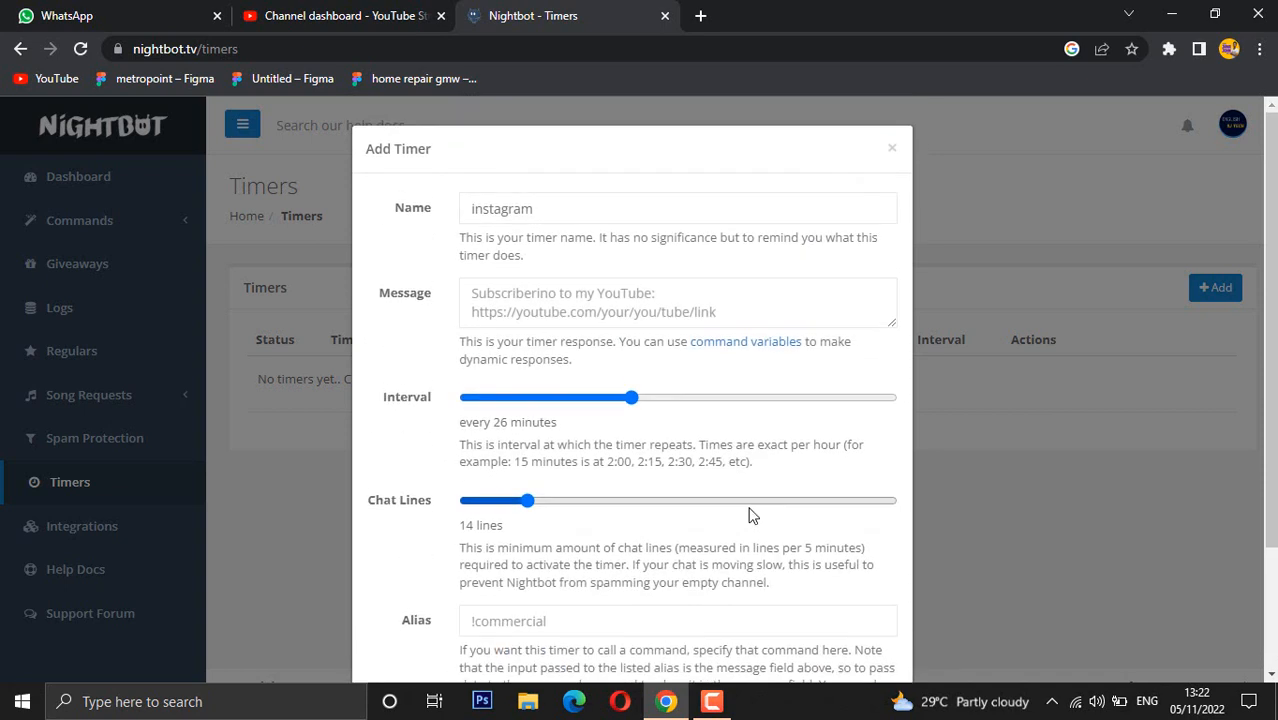
scroll(752, 515, down, 3)
scroll(752, 515, up, 3)
key(Escape)
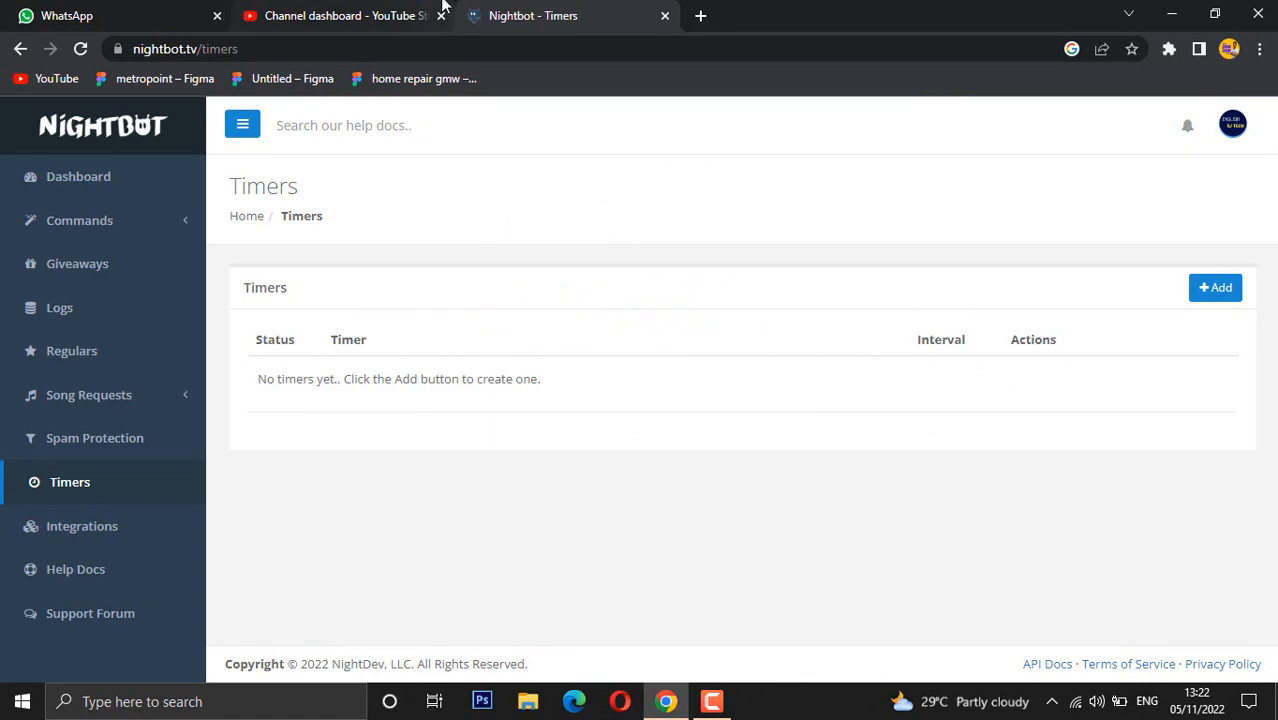
- Switch to YouTube Studio, view the moderators field in the community settings, close the settings and return to Nightbot
click(368, 10)
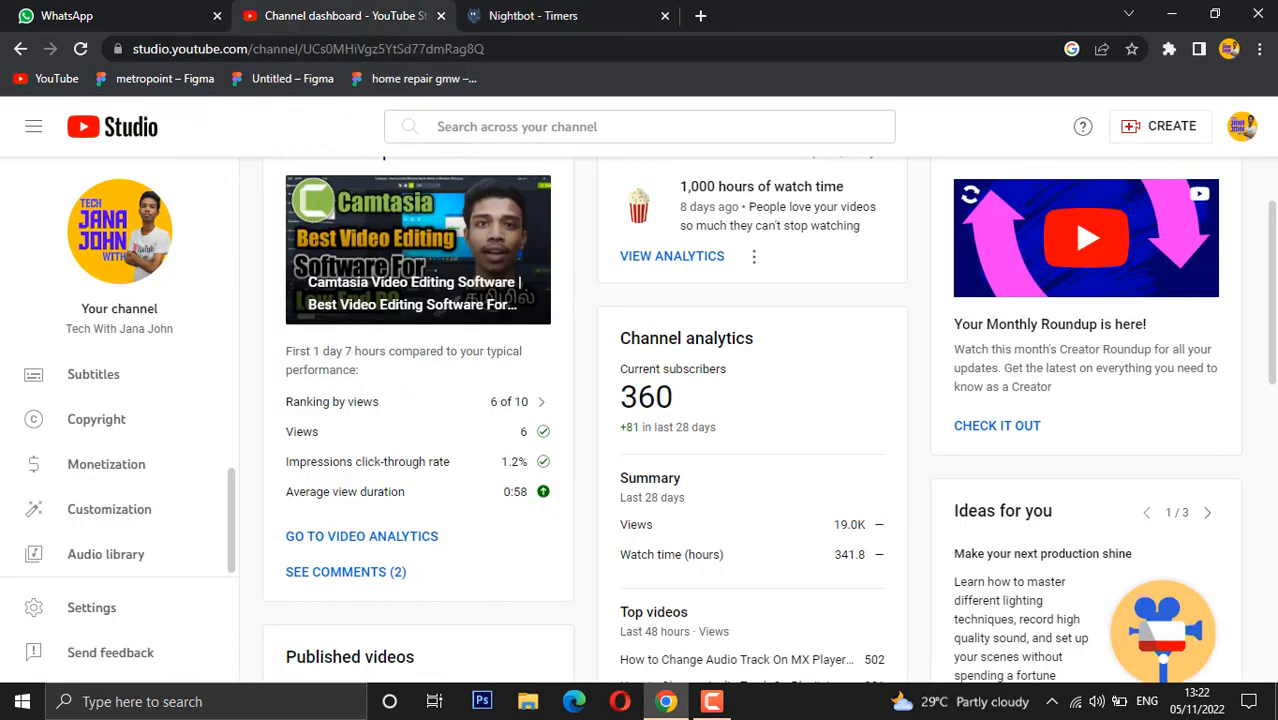
click(131, 614)
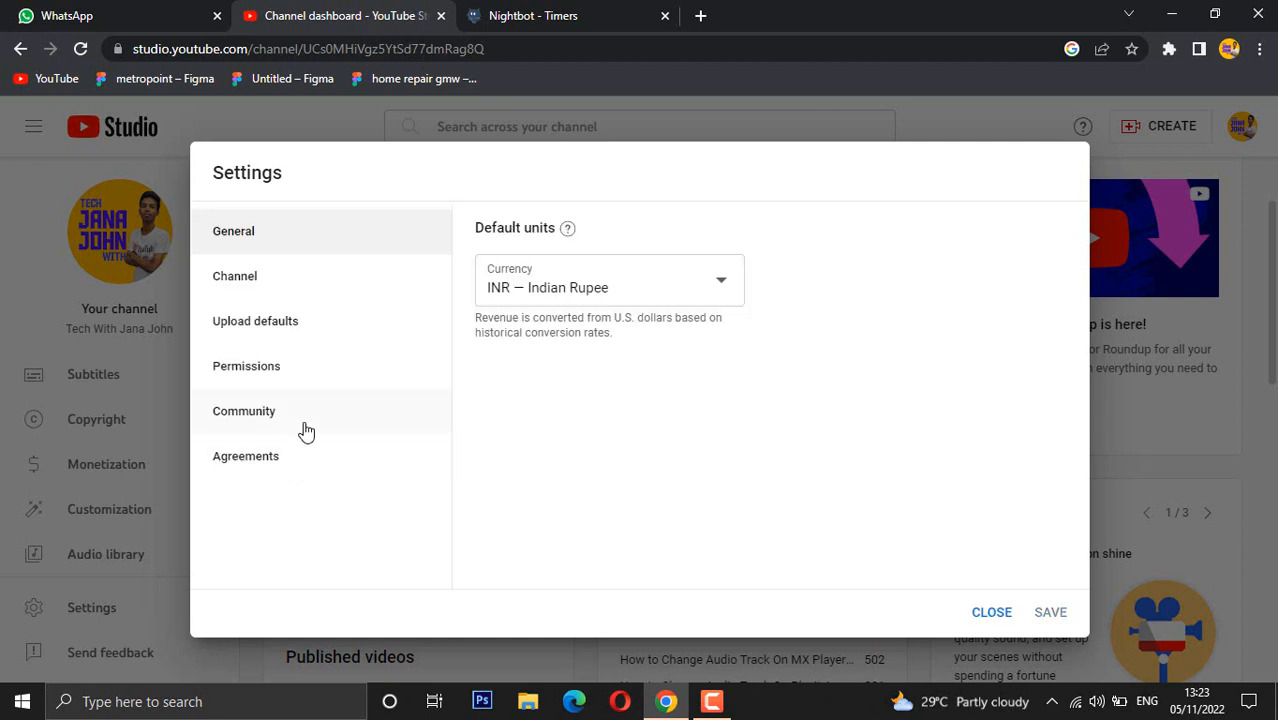
click(300, 420)
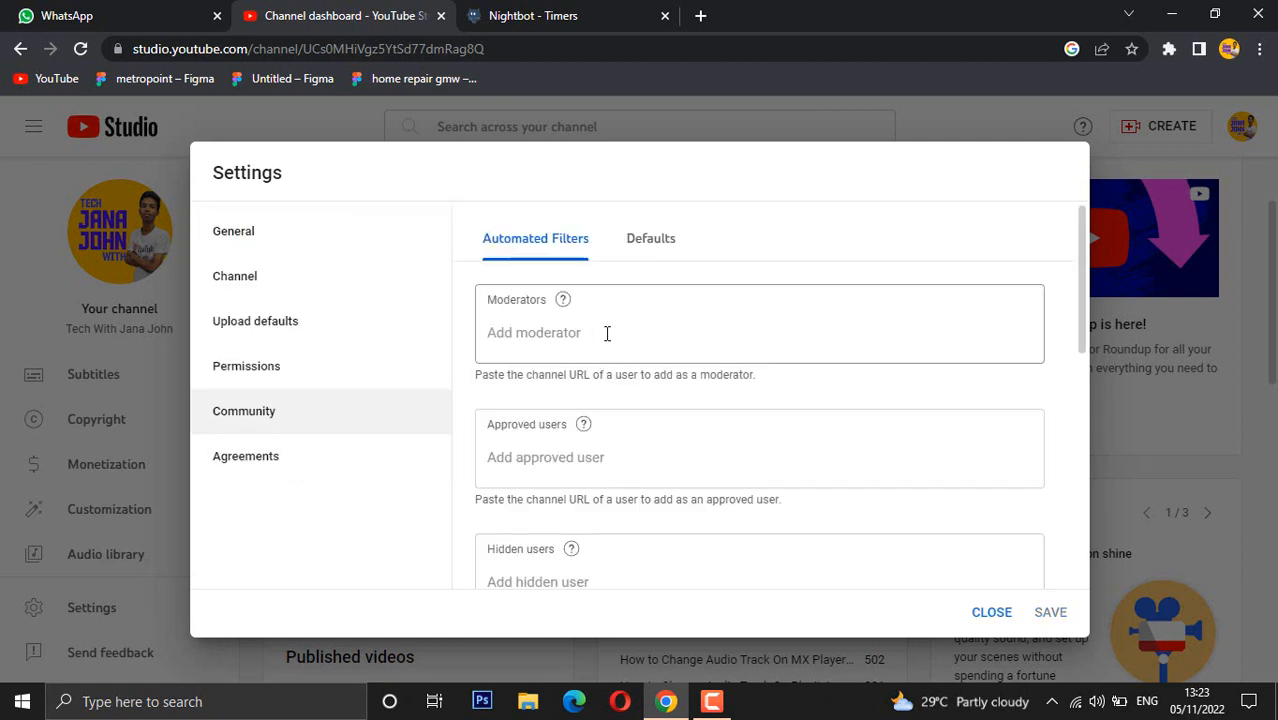
click(988, 613)
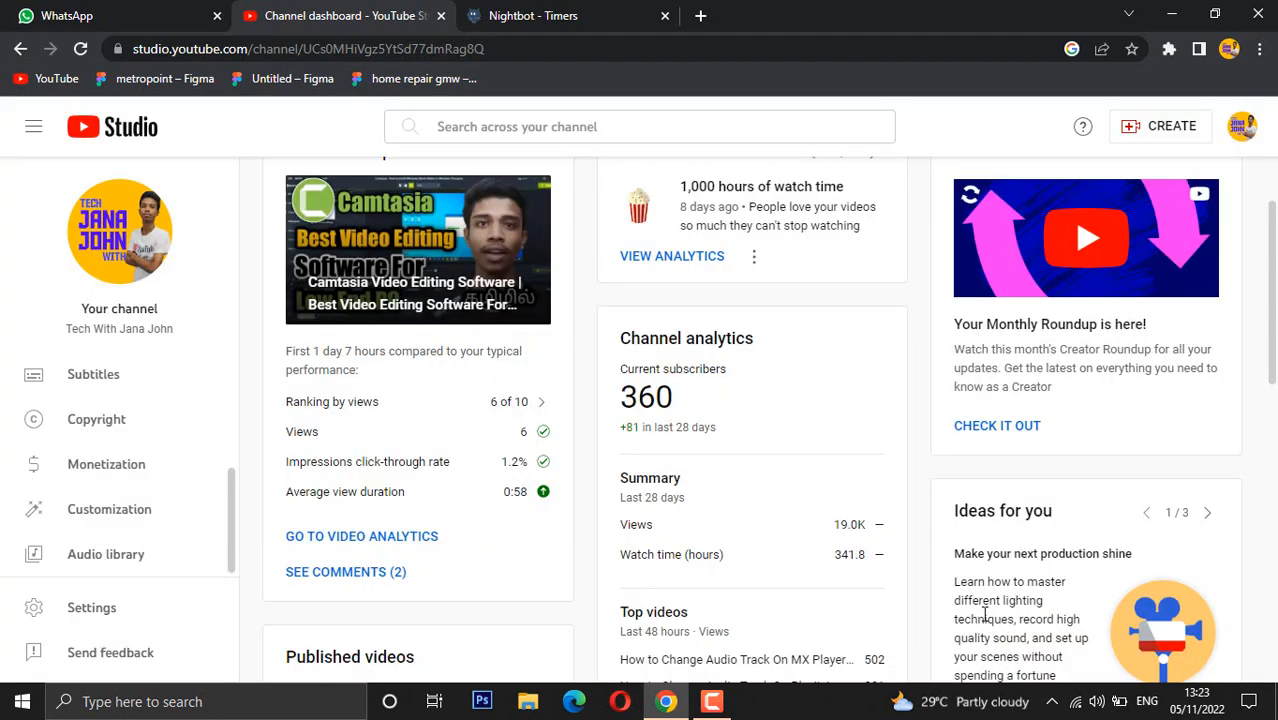
click(555, 10)
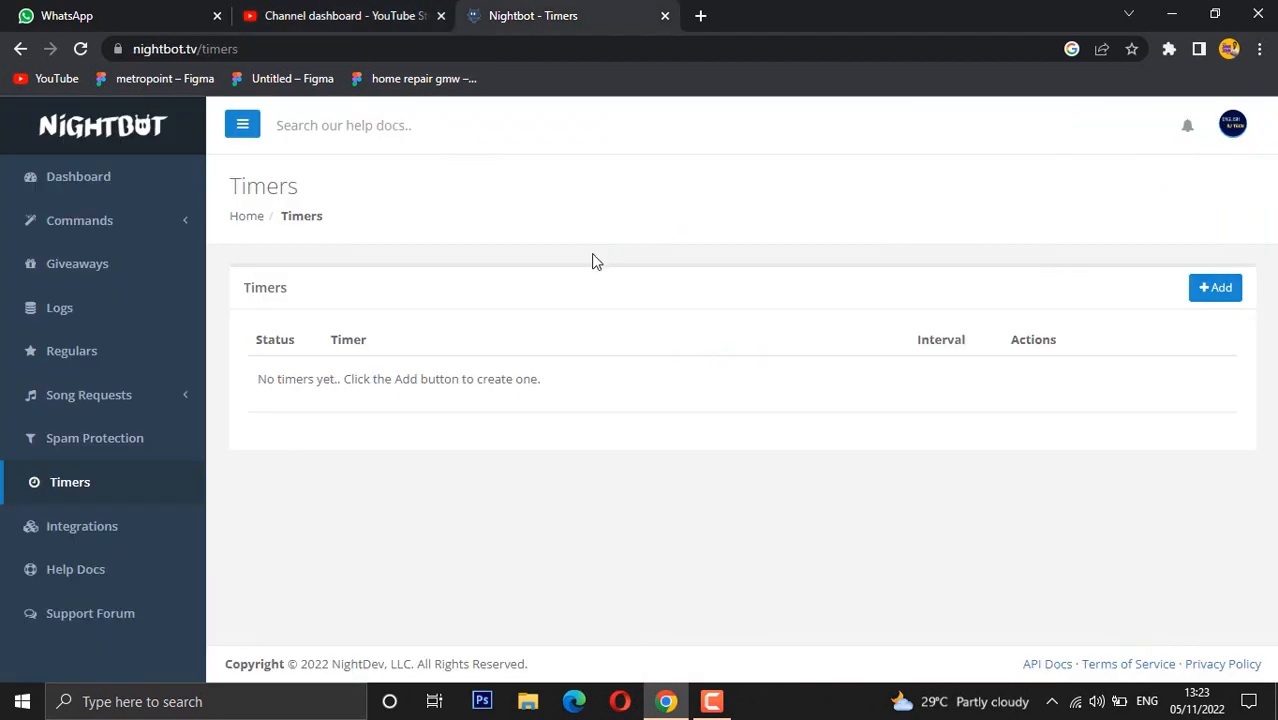